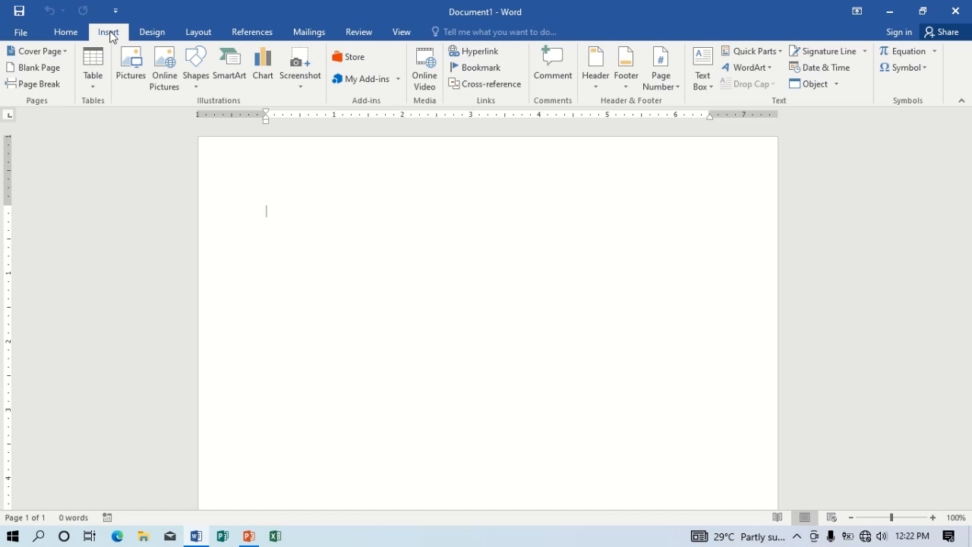
- Insert an empty table with 5 columns and 10 rows using the Insert Table dialog
click(90, 77)
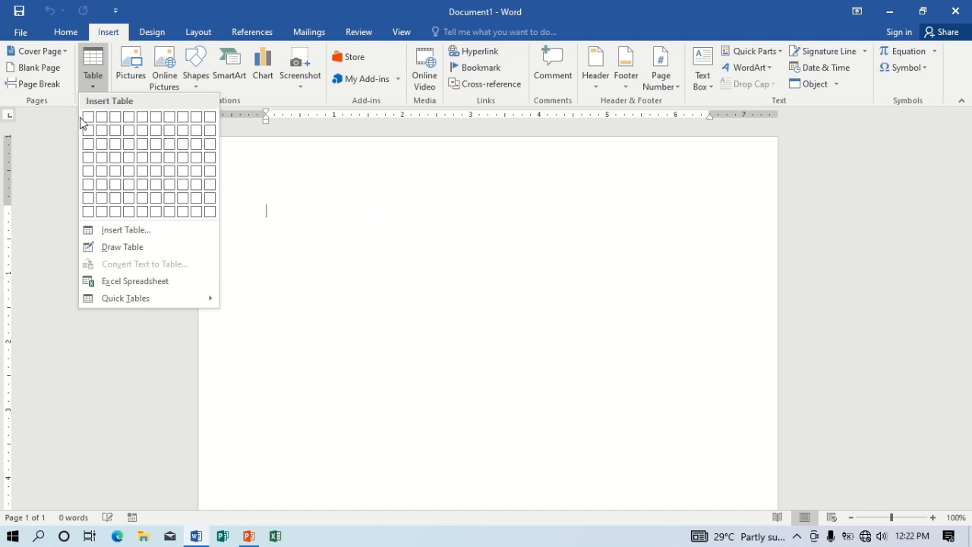
click(121, 231)
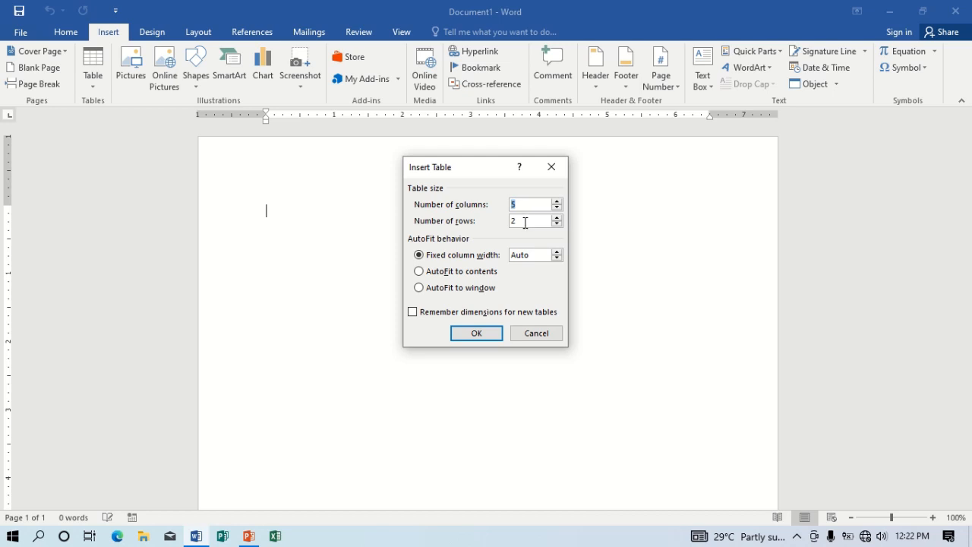
drag(523, 221, 507, 221)
text(10)
click(475, 332)
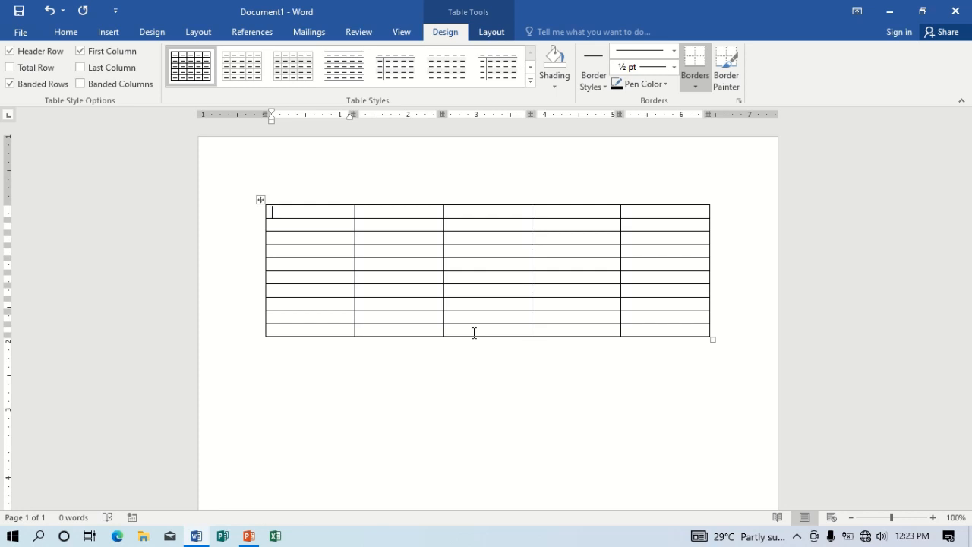
- Fill the header row with No, Item, Quantity, Unit cost and Total cost
text(no)
key(Tab)
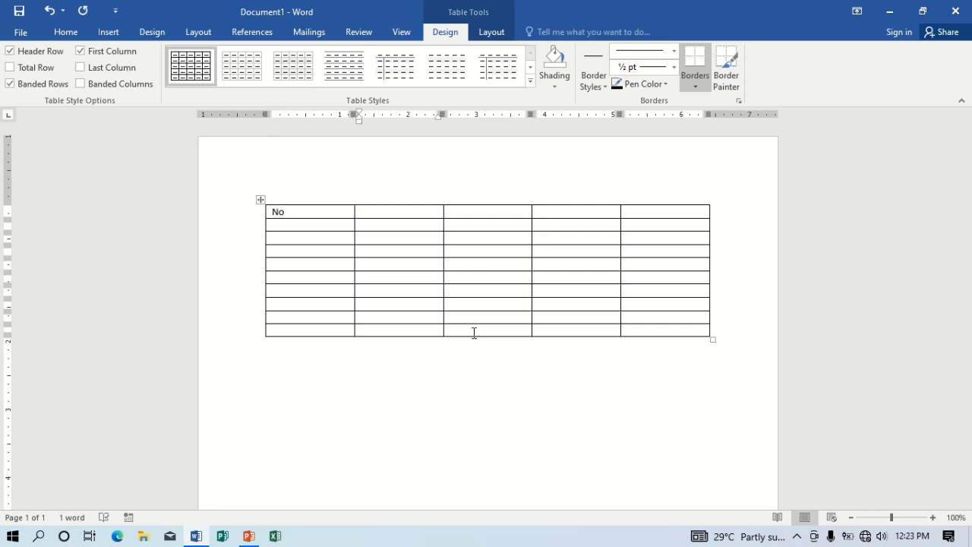
text(item)
key(Tab)
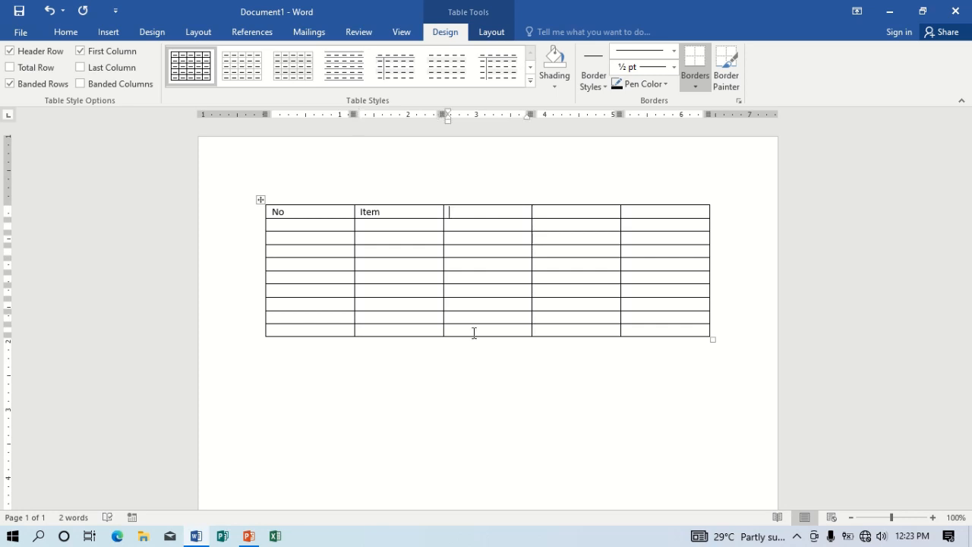
text(quantity)
key(Tab)
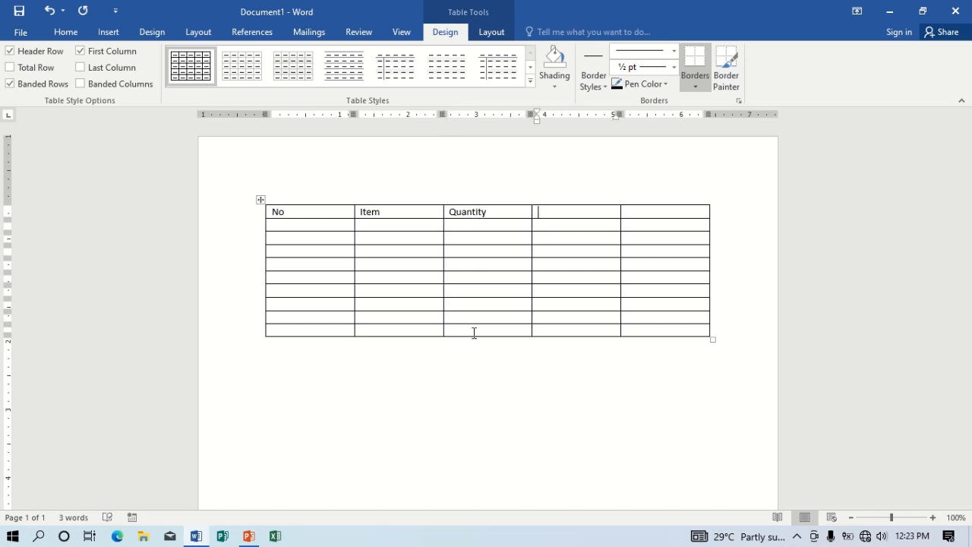
text(unit cost)
key(Tab)
text(totala)
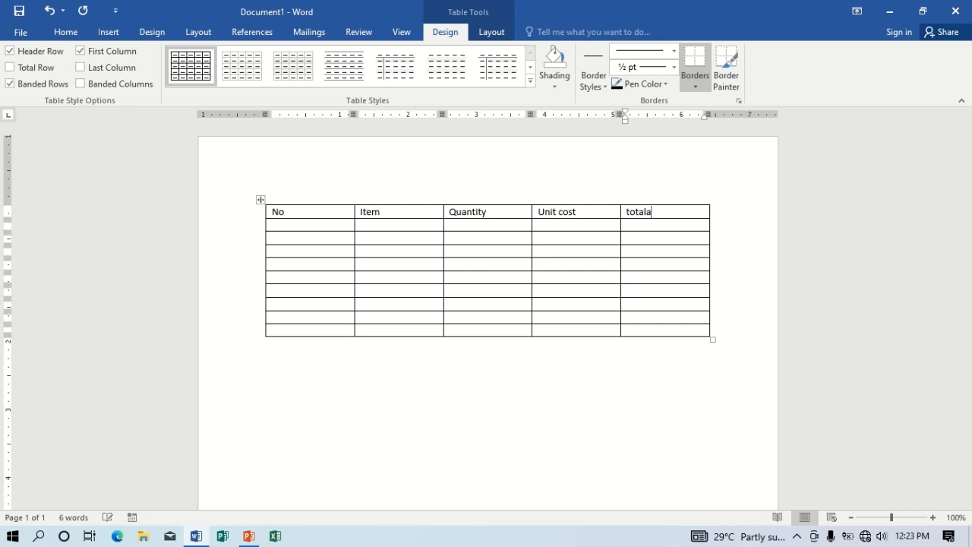
key(BackSpace)
key(BackSpace)
text(l cost)
- Enter the first data row: 1, Mango, 10, 5, 50
key(Tab)
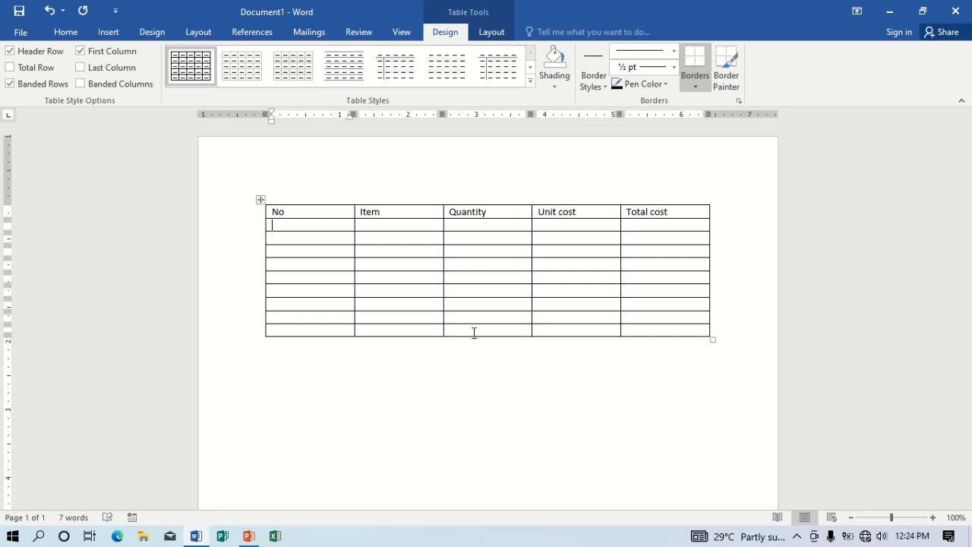
text(1)
key(Tab)
text(p)
key(BackSpace)
text(mango)
key(Tab)
text(10)
key(Tab)
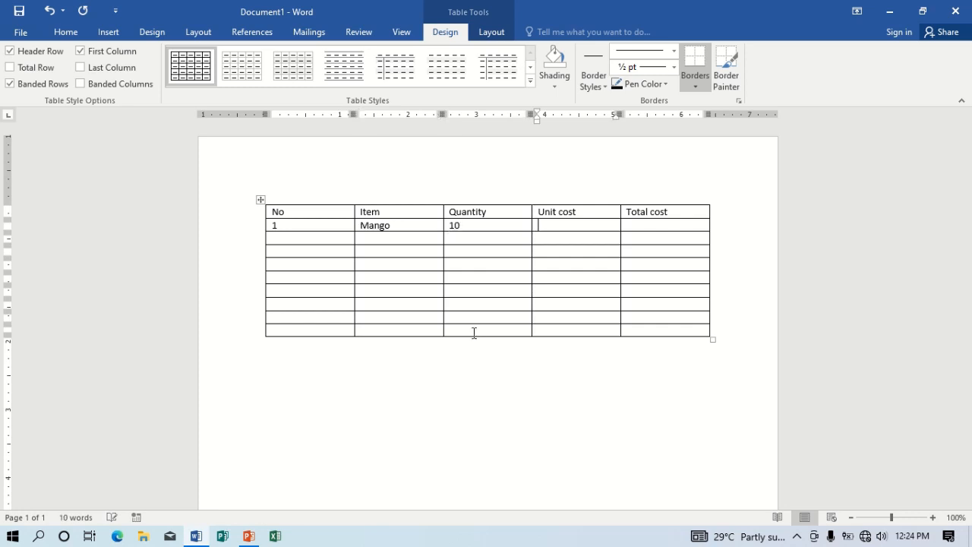
text(5)
key(Tab)
text(50)
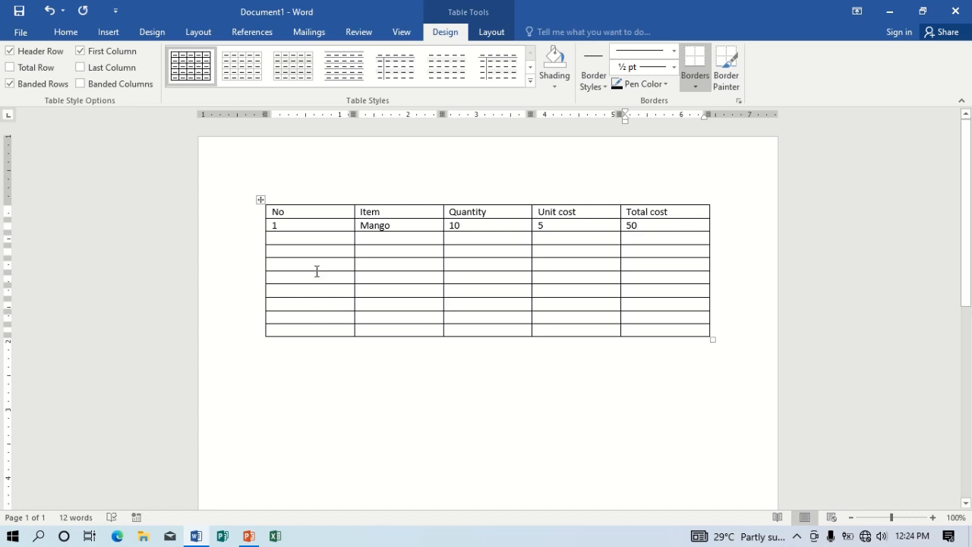
- Paste the 1, Mango, 10, 5, 50 row into all the empty rows beneath it
click(237, 228)
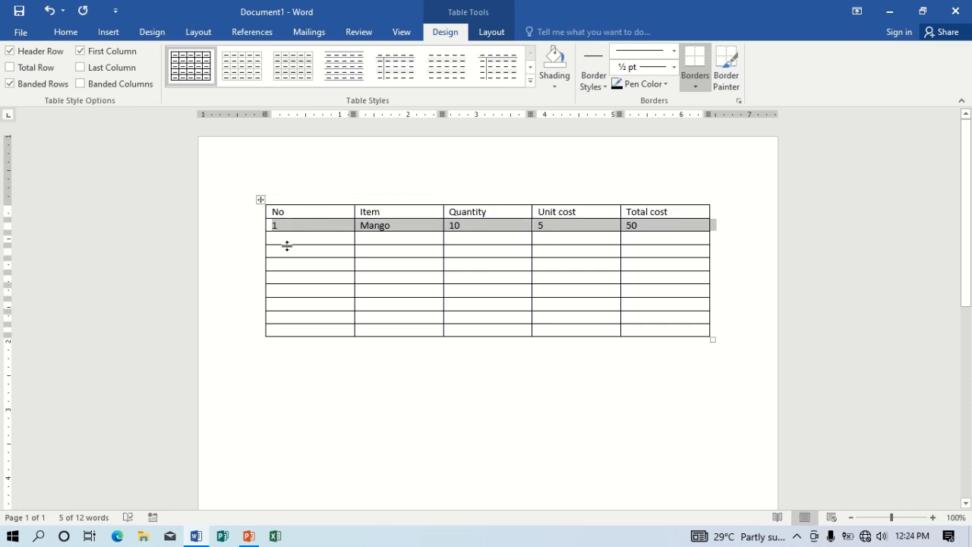
drag(286, 239, 685, 337)
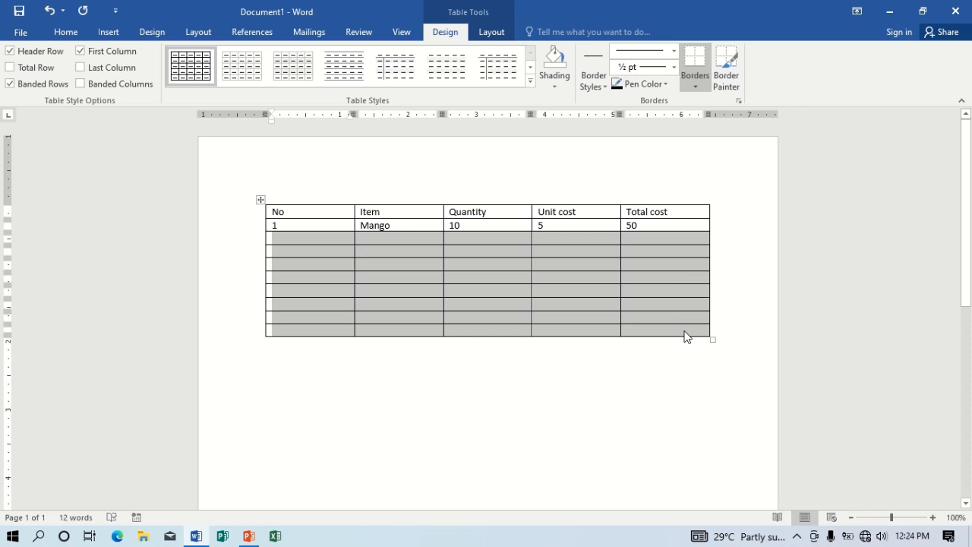
text(1	Mango	10	5	50 1	Mango	10	5	50 1	Mango	10	5	50 1	Mango	10	5	50 1	Mango	10	5	50 1	Mango	10	5	50 1	Mango	10	5	50 1	Mango	10	5	50)
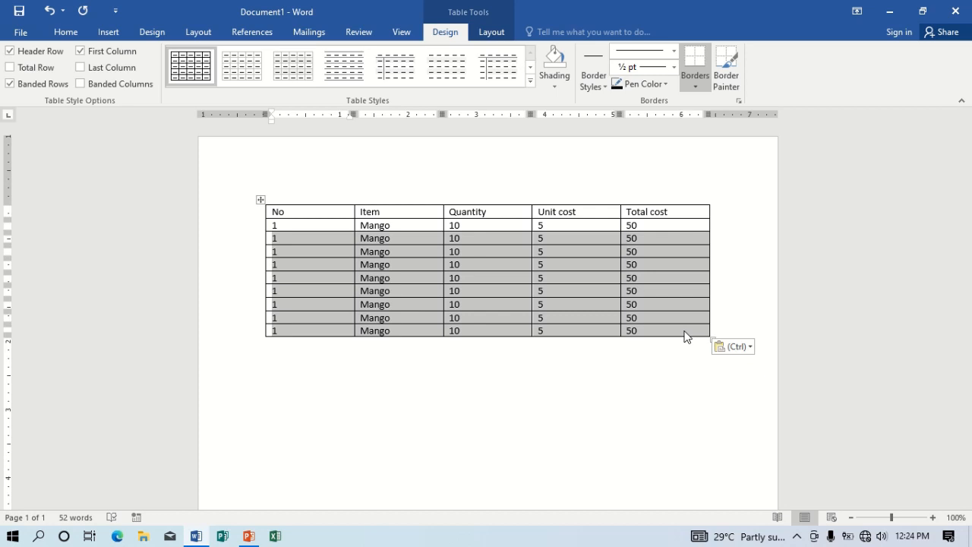
click(641, 363)
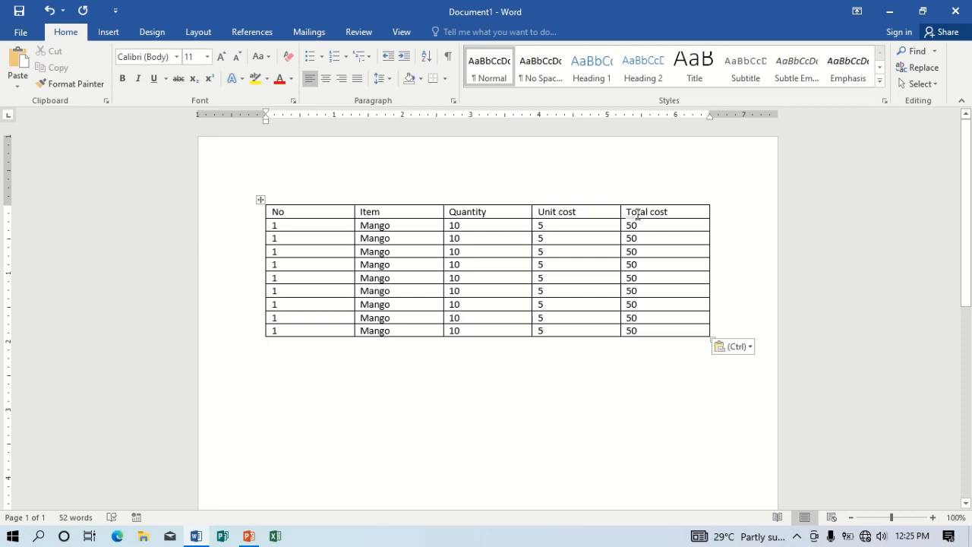
- Insert a blank column to the right of the Unit cost column
click(587, 196)
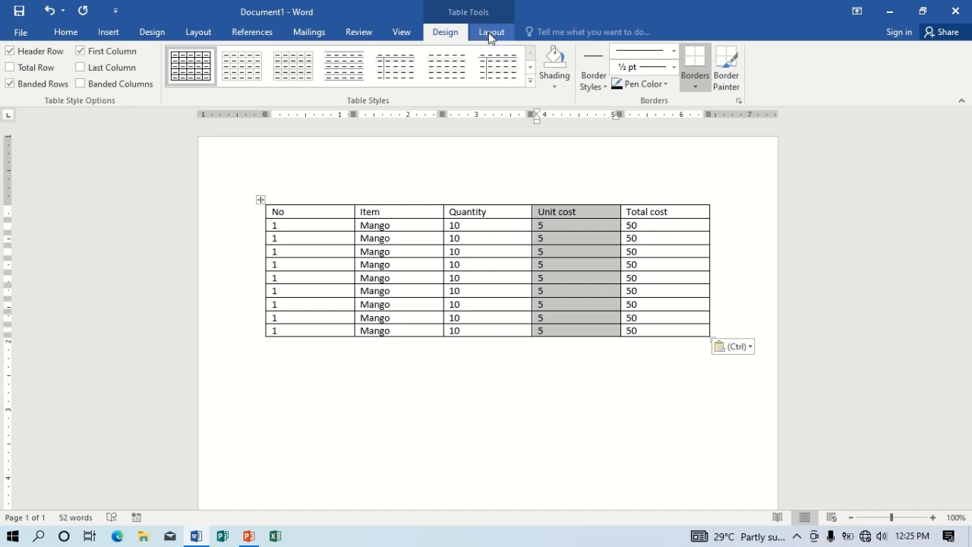
click(490, 34)
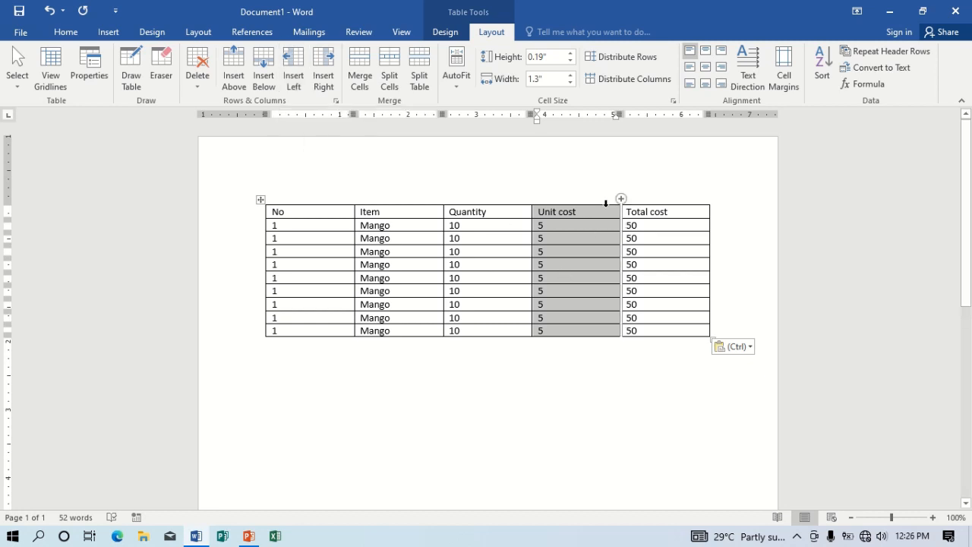
click(322, 70)
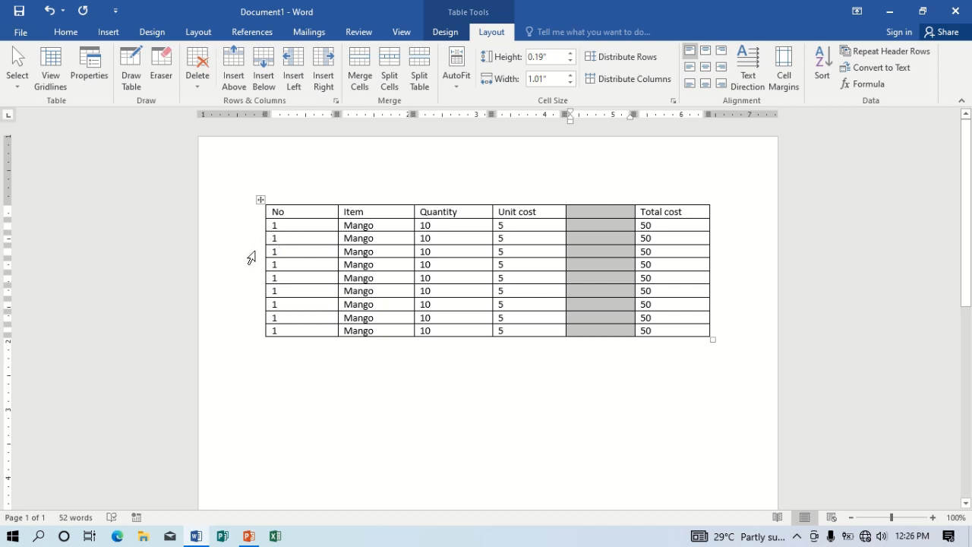
click(252, 254)
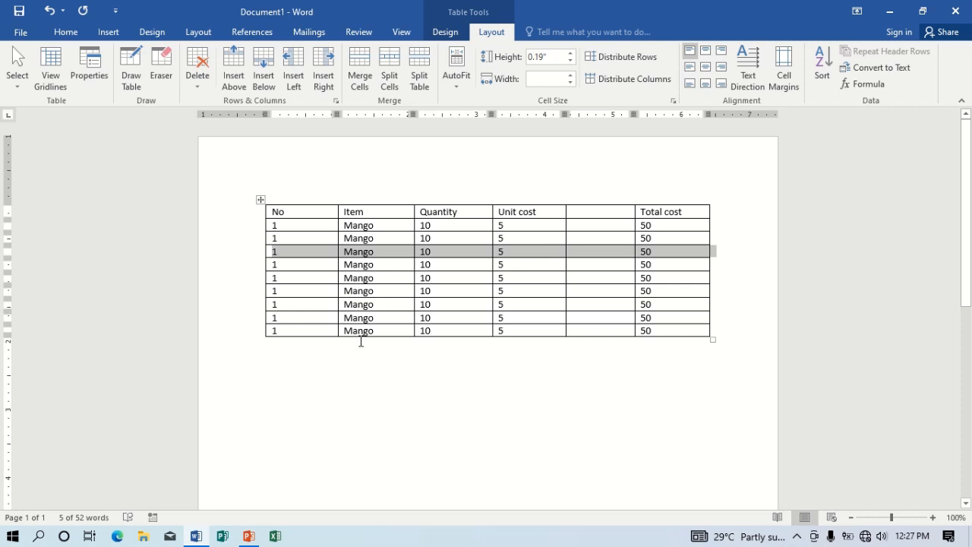
- Renumber the No cells down the column, entering 2, 3, 5 and 6
click(280, 225)
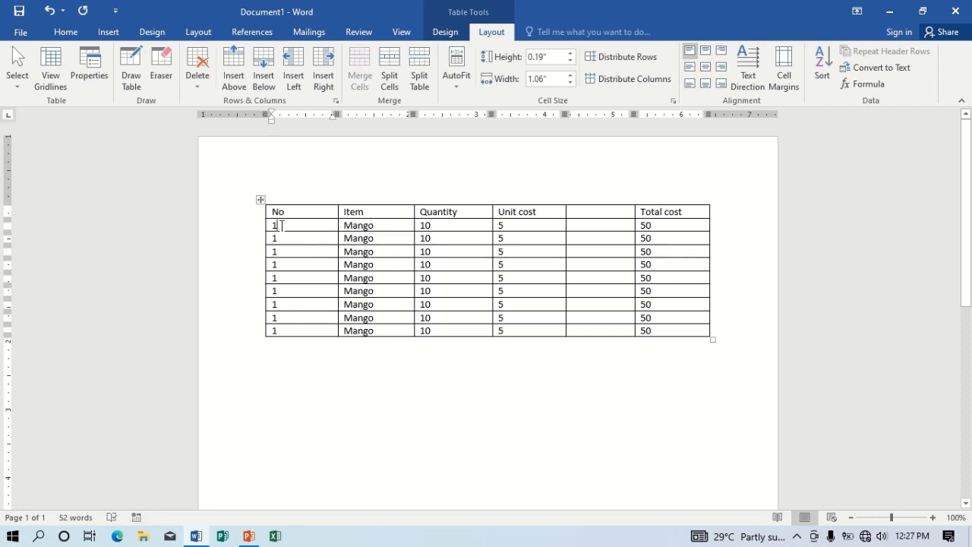
key(Down)
key(BackSpace)
text(2)
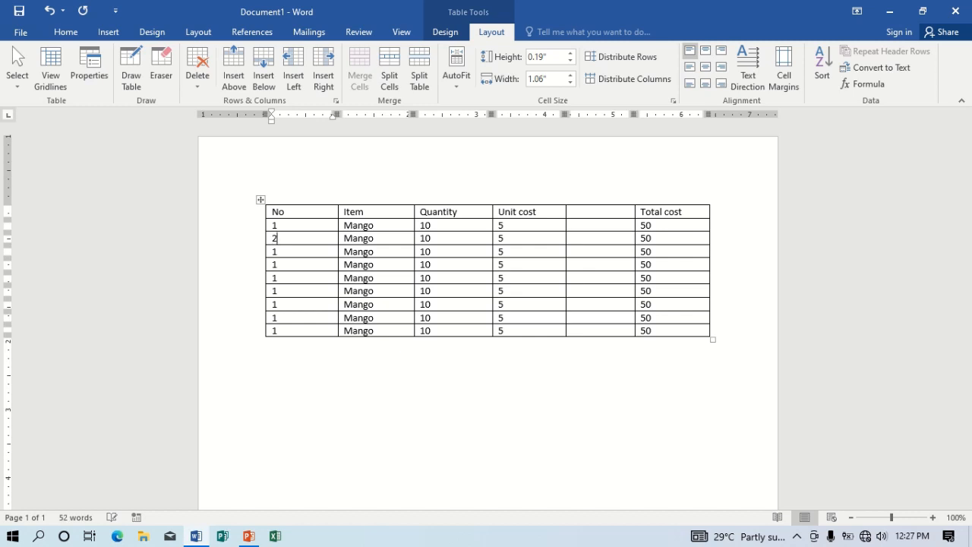
key(Down)
key(BackSpace)
text(3)
key(Down)
key(BackSpace)
key(Down)
text(5)
key(Down)
key(BackSpace)
text(6)
- Put 4 in the empty fourth-row No cell and correct 51 to 5
click(281, 268)
text(4)
click(282, 279)
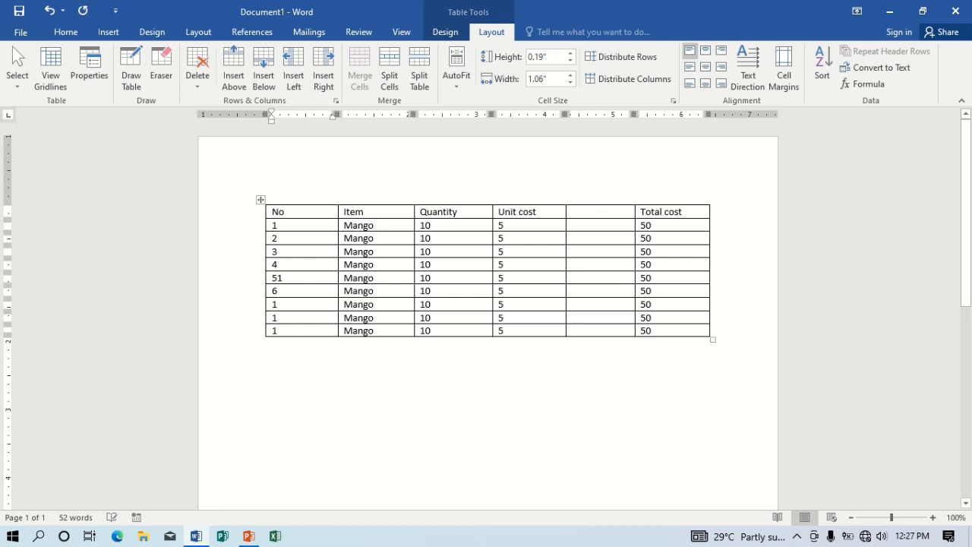
key(BackSpace)
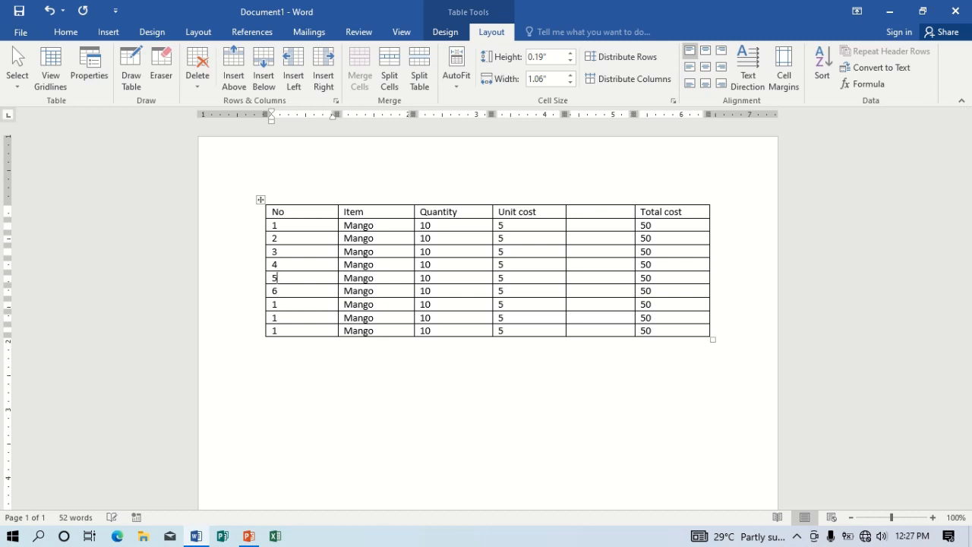
- Insert an empty row below the row numbered 3
click(239, 254)
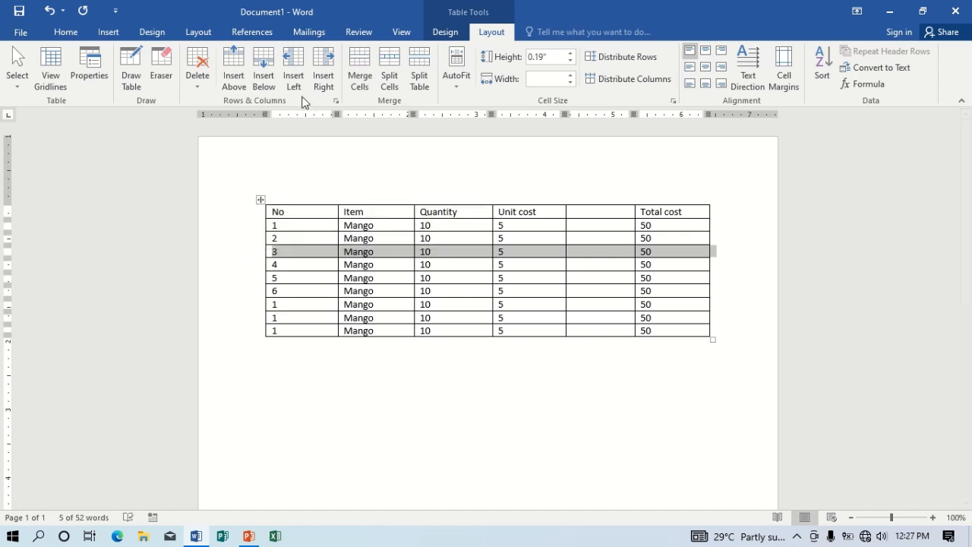
click(270, 70)
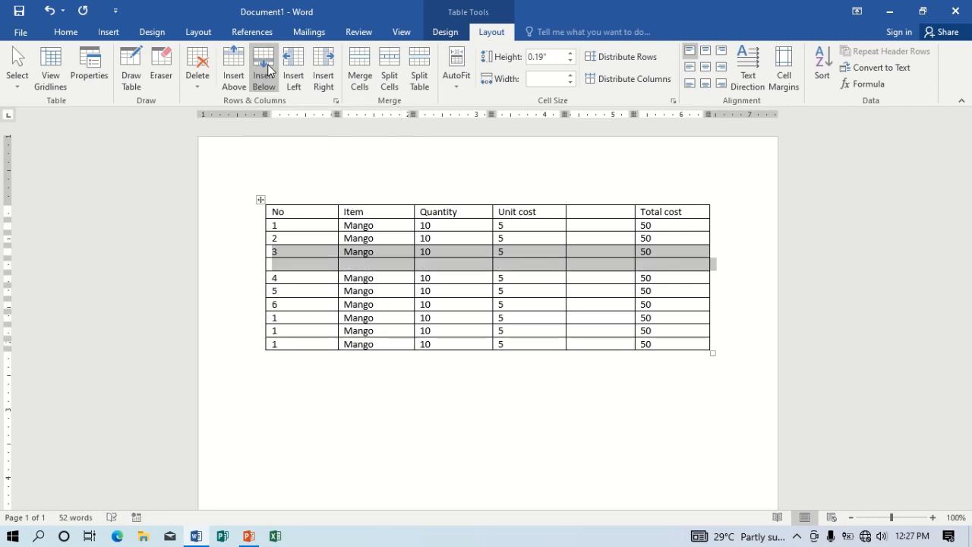
click(304, 266)
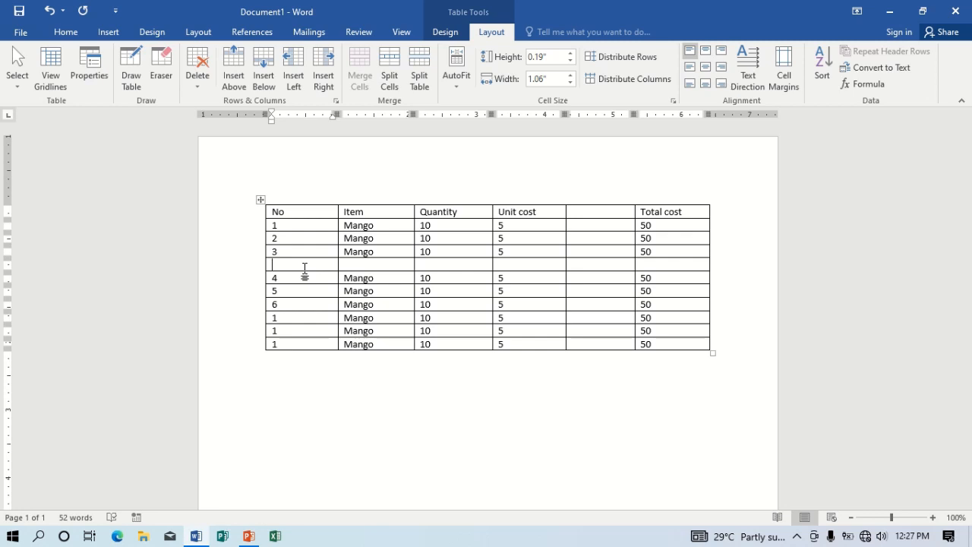
- Delete the blank column between Unit cost and Total cost with Delete Columns
click(598, 195)
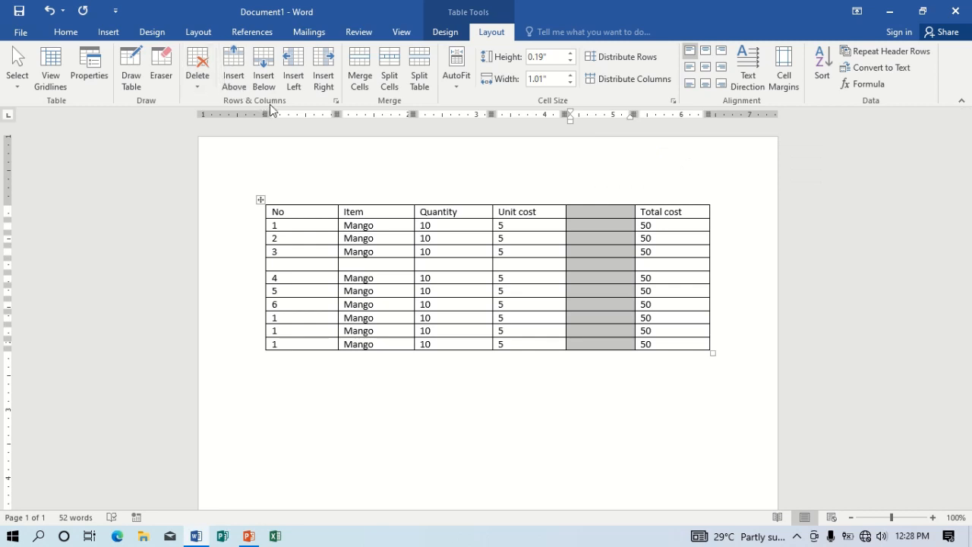
click(198, 65)
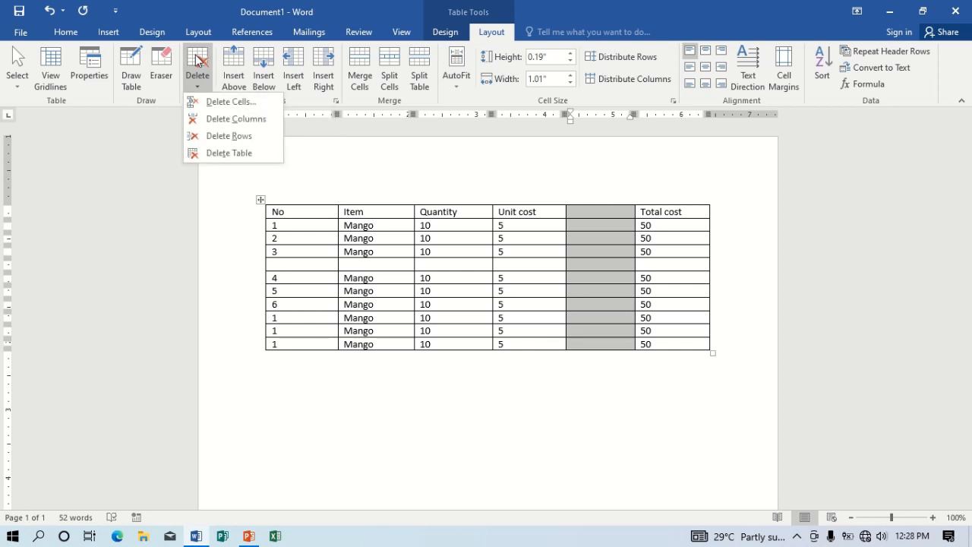
click(234, 122)
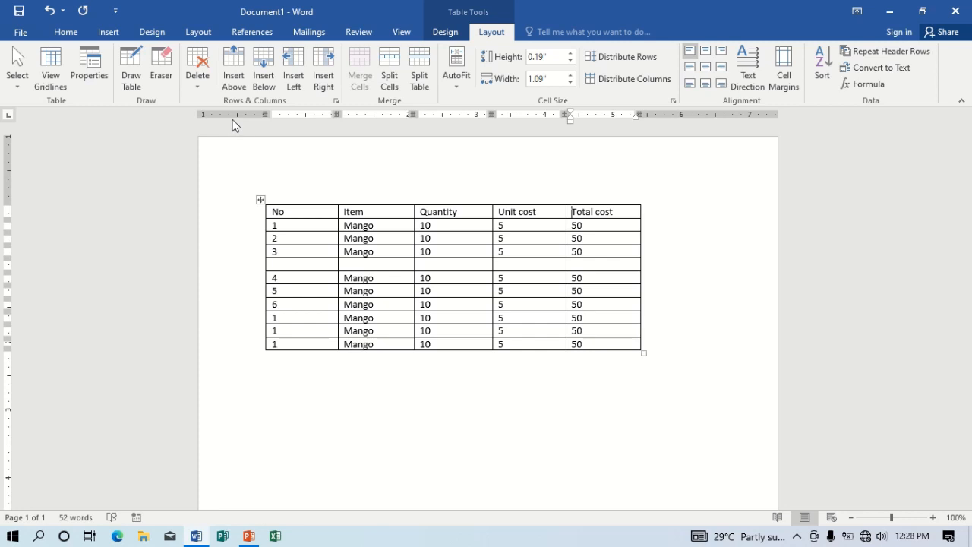
- Delete the empty row between rows 3 and 4 with Delete Rows
click(242, 268)
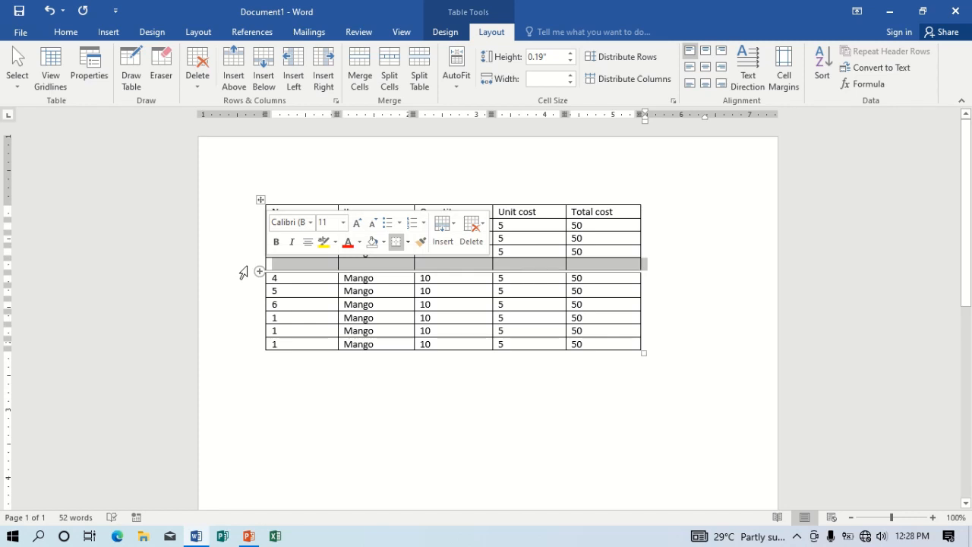
click(199, 76)
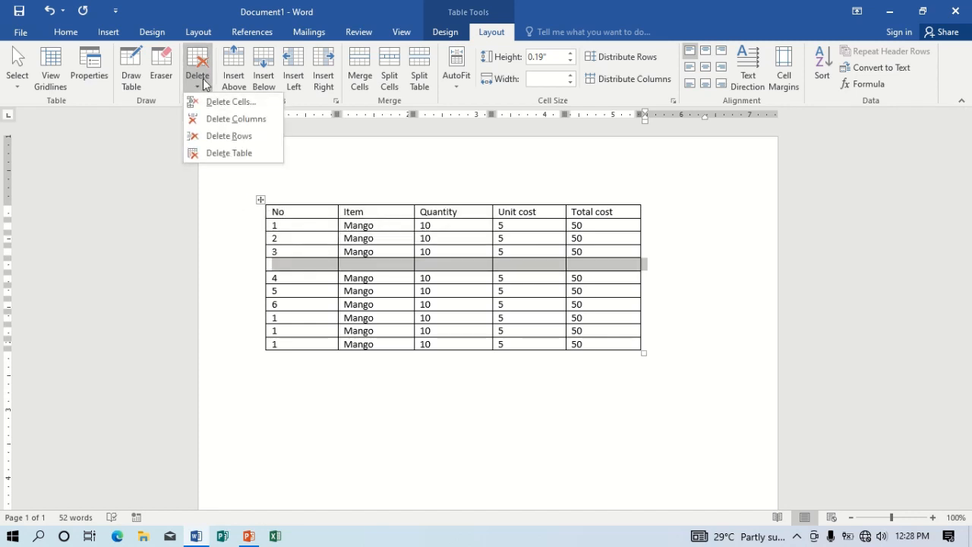
click(244, 136)
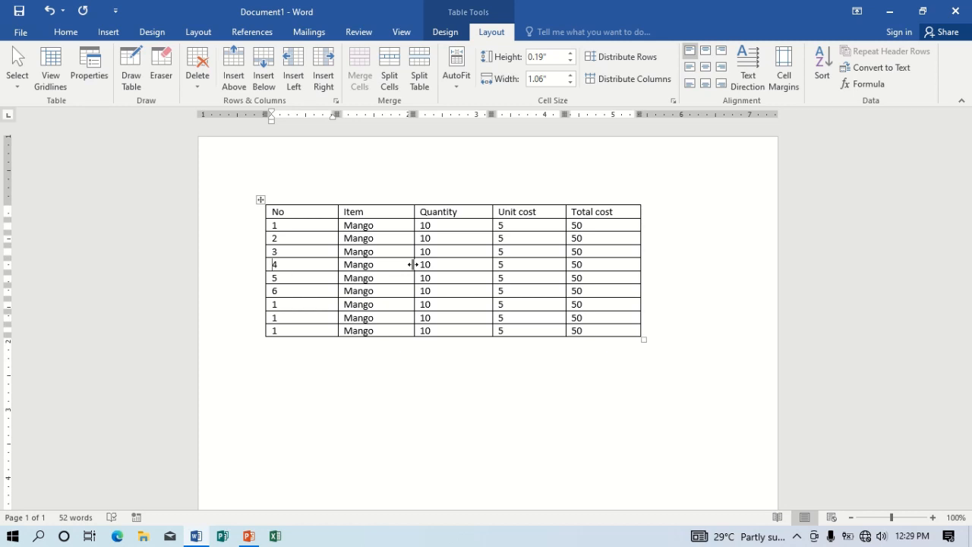
- Below the item table, bring up Insert Table and select the row count to replace
click(412, 407)
text(\)
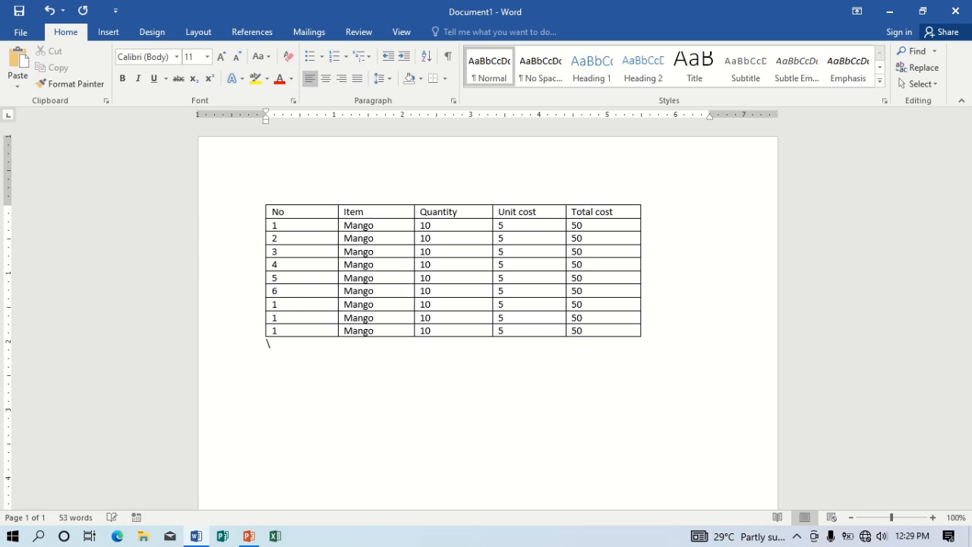
key(BackSpace)
click(109, 32)
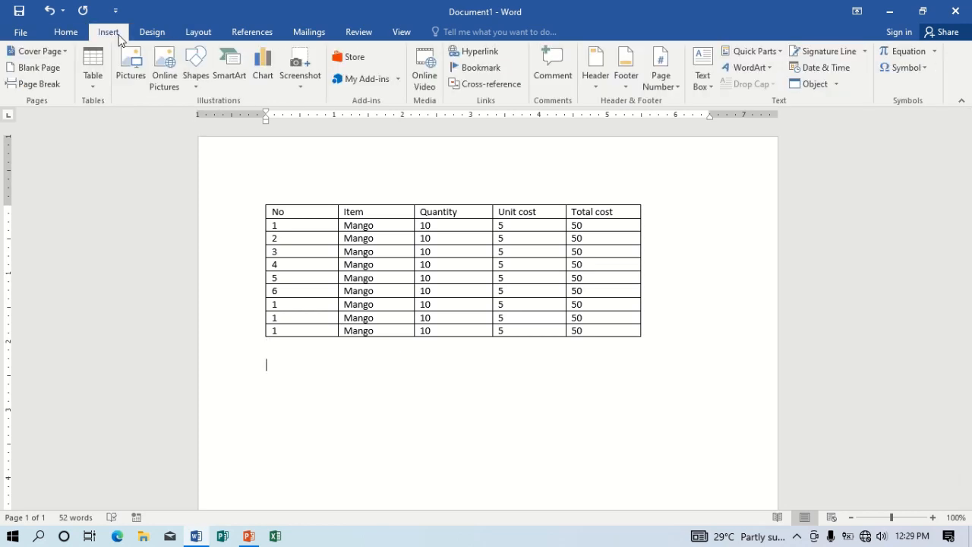
click(96, 63)
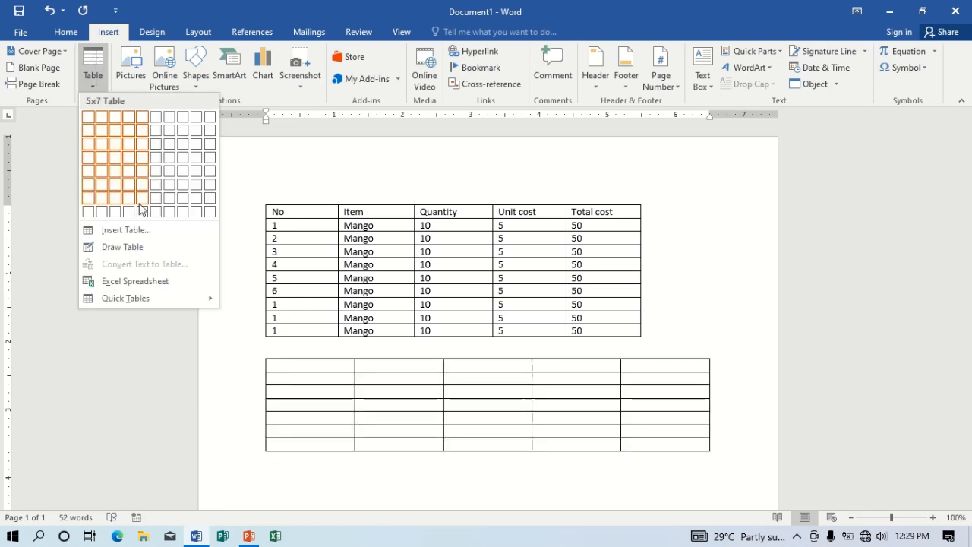
click(134, 232)
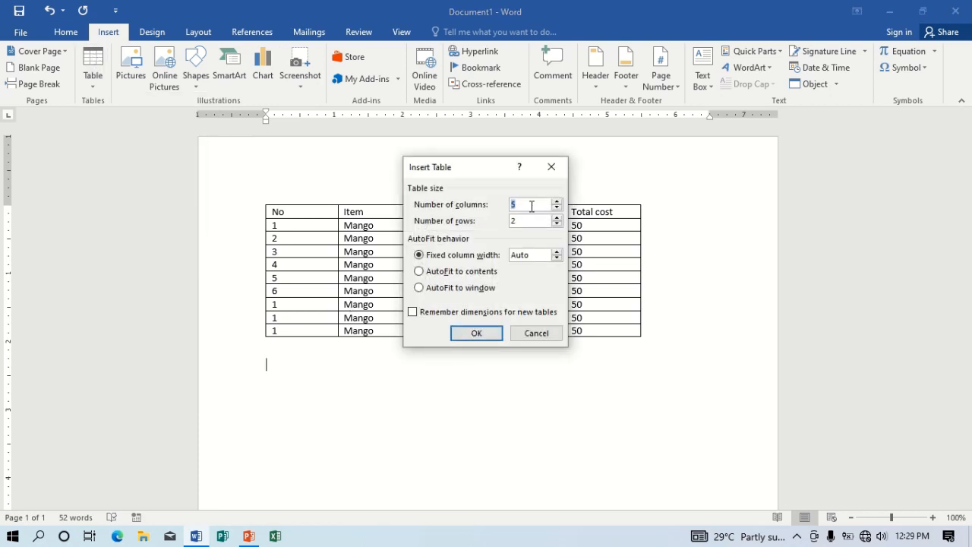
drag(523, 220, 512, 224)
- Insert the 5×6 table, merge its first two top cells and type 'msifhdbidfsof djfisugfs'
text(6)
click(472, 333)
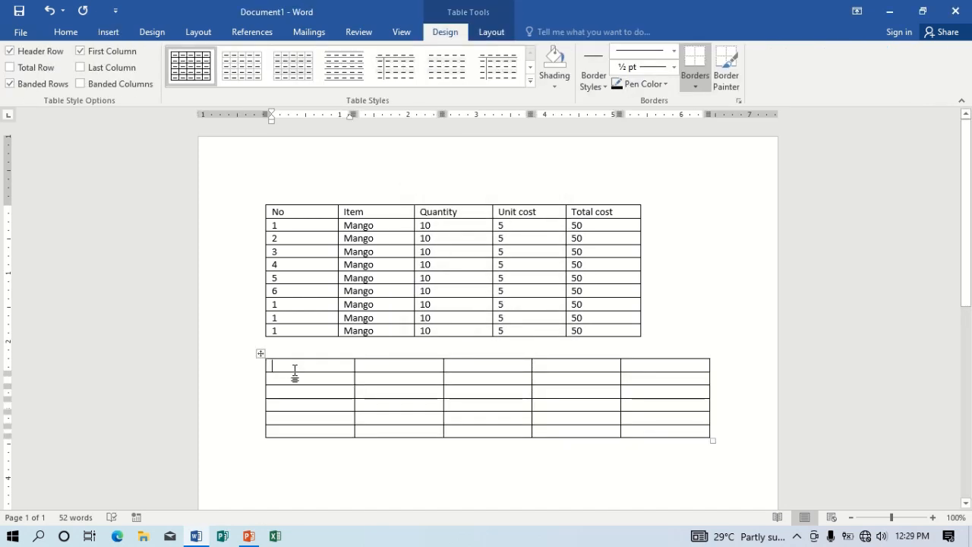
drag(321, 367, 363, 369)
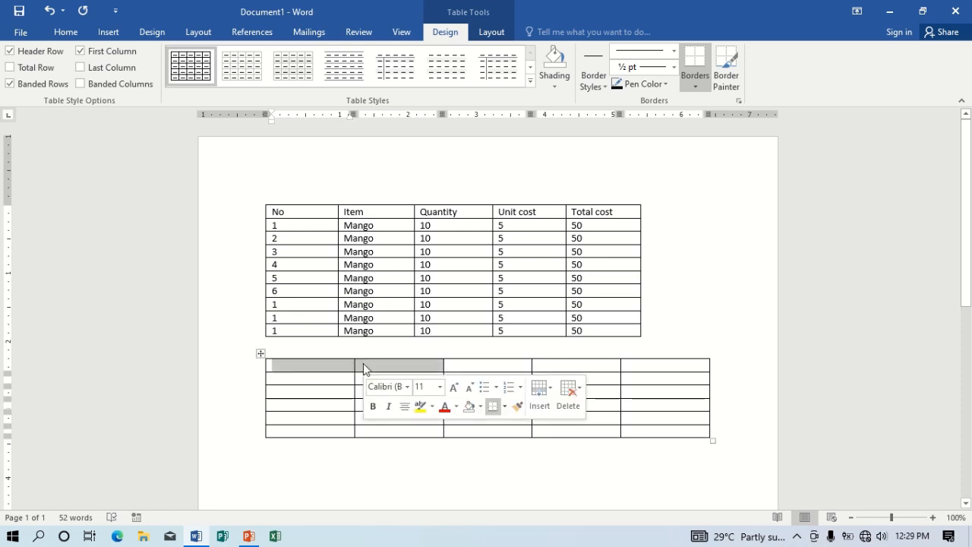
click(491, 32)
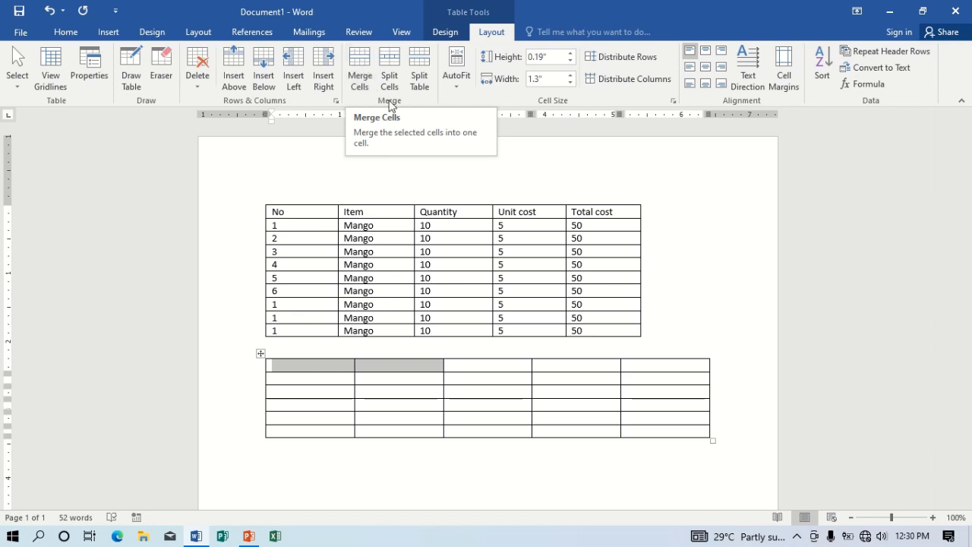
click(355, 54)
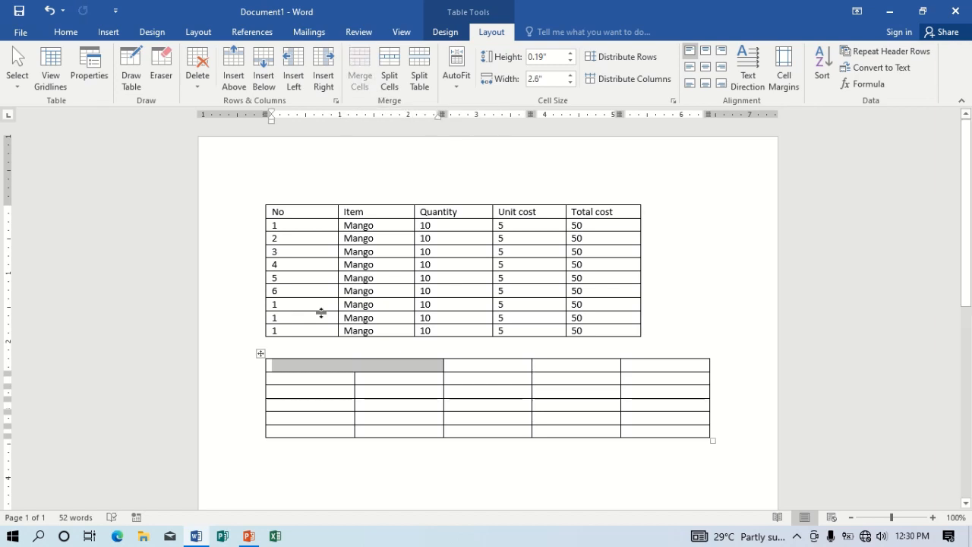
click(347, 366)
text(msifhd)
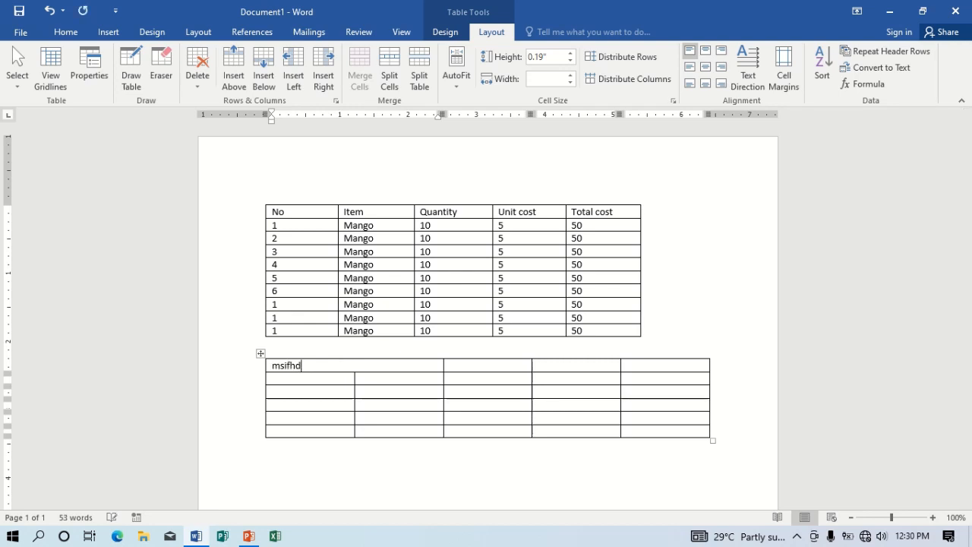
text(bidfsof djfisugfs)
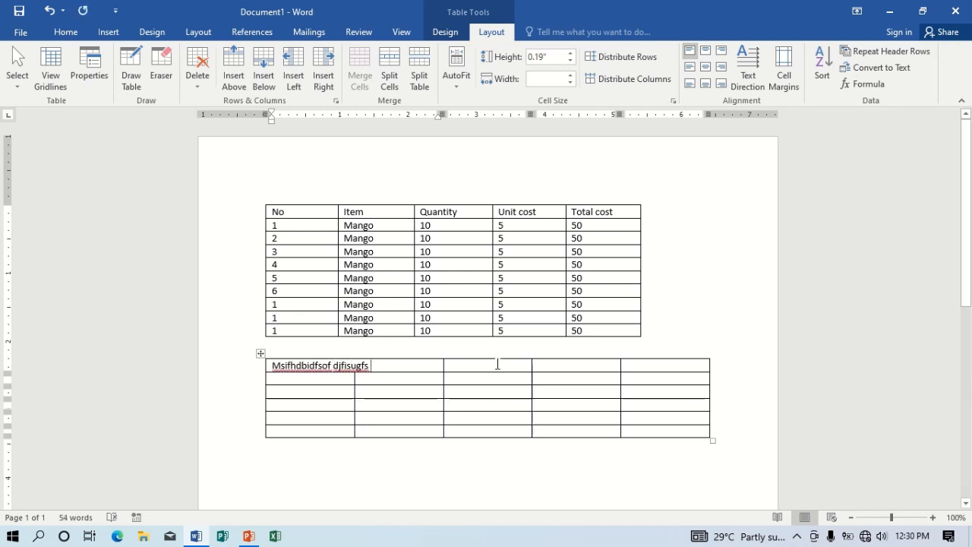
- Merge the third and fourth top-row cells into one
click(497, 366)
shift+click(560, 371)
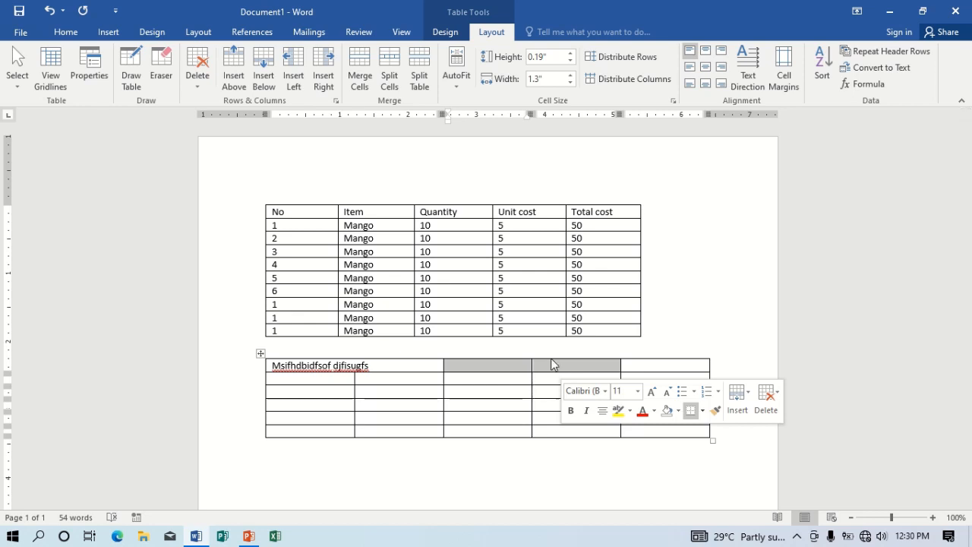
click(360, 64)
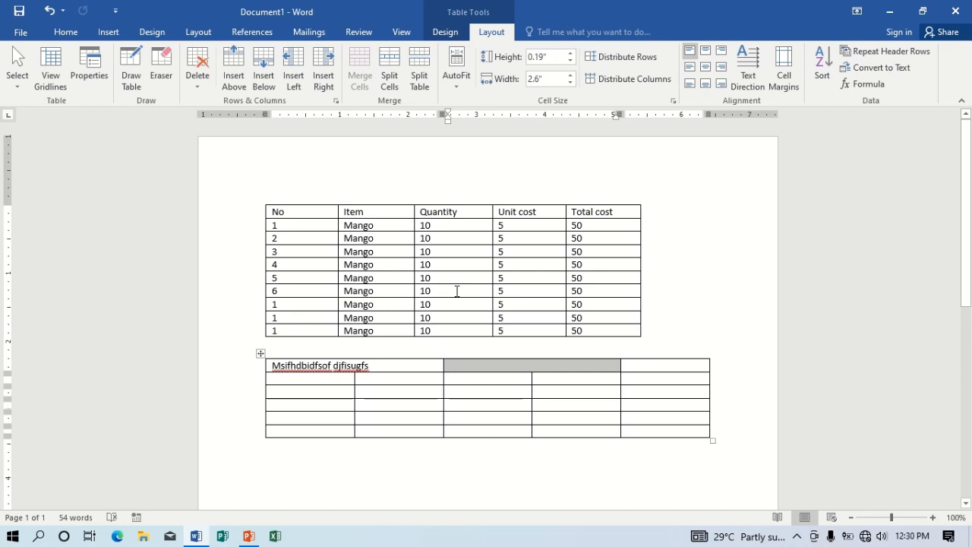
click(527, 370)
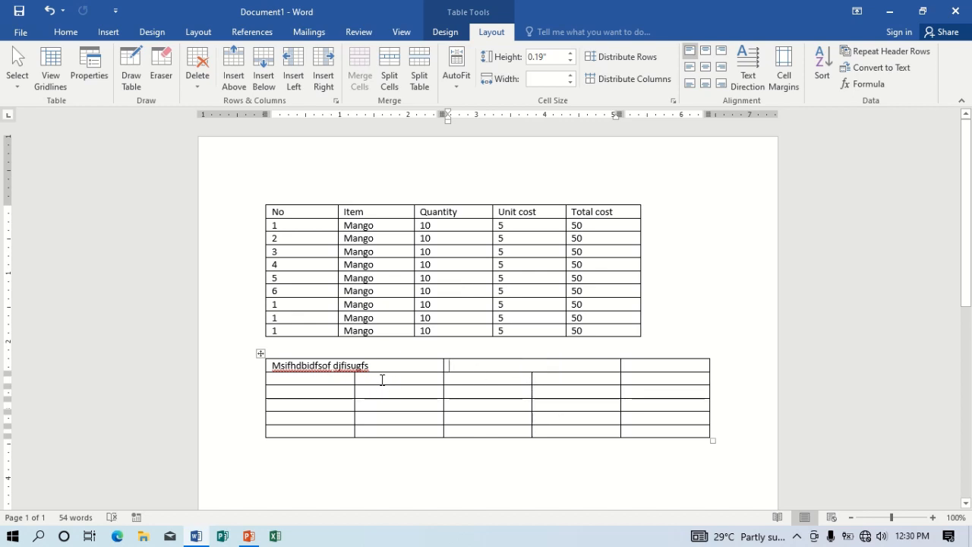
- In the second table, merge column 2's rows 2–3 into one cell and column 4's rows 3–5 into one cell
drag(382, 381, 384, 392)
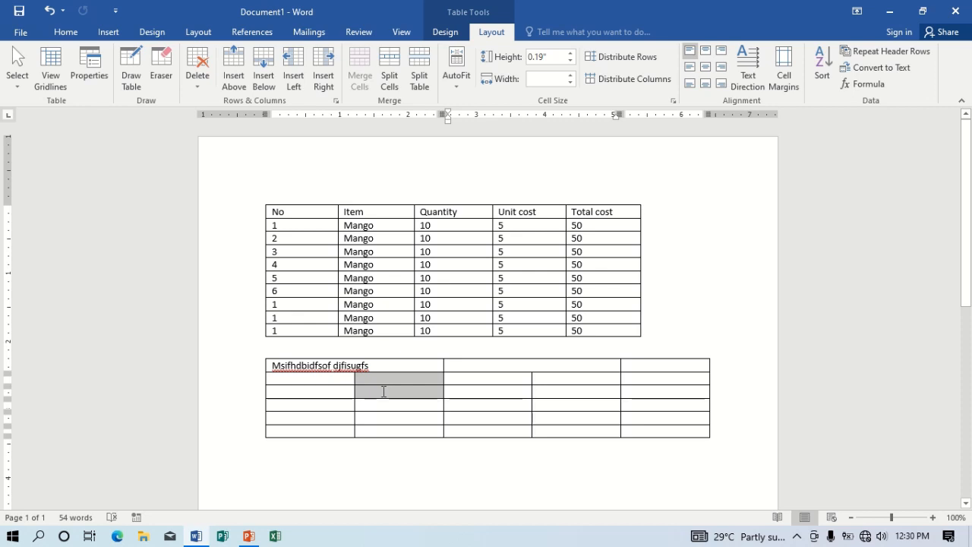
click(353, 67)
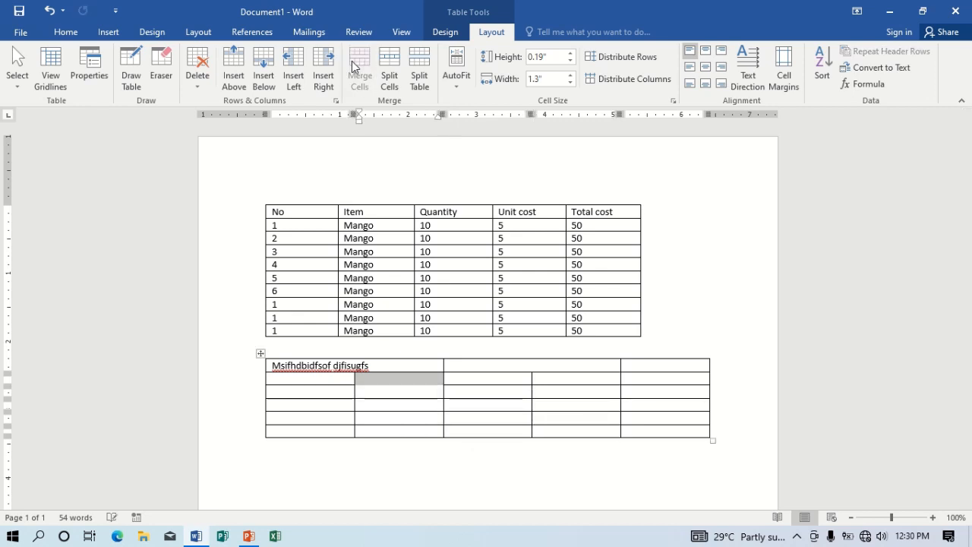
drag(552, 394, 582, 425)
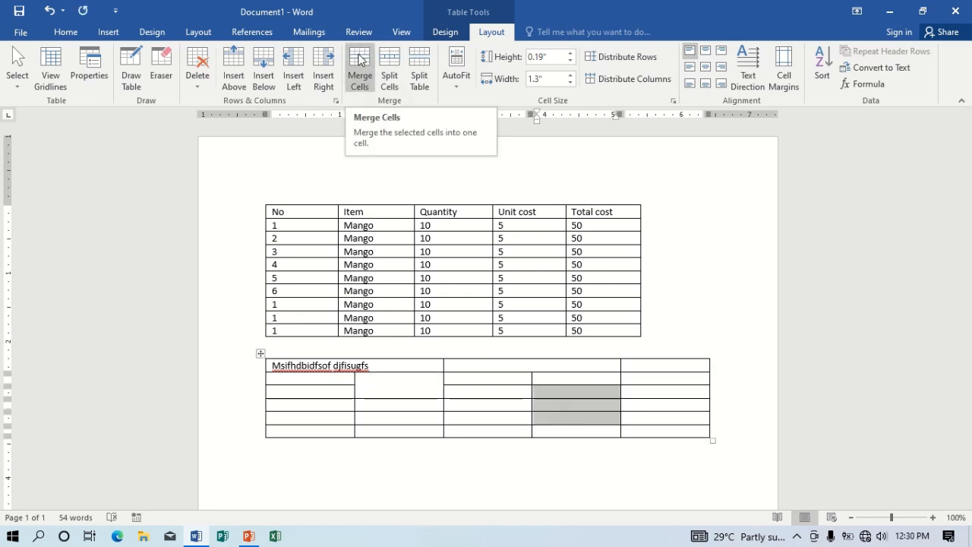
click(360, 63)
click(564, 405)
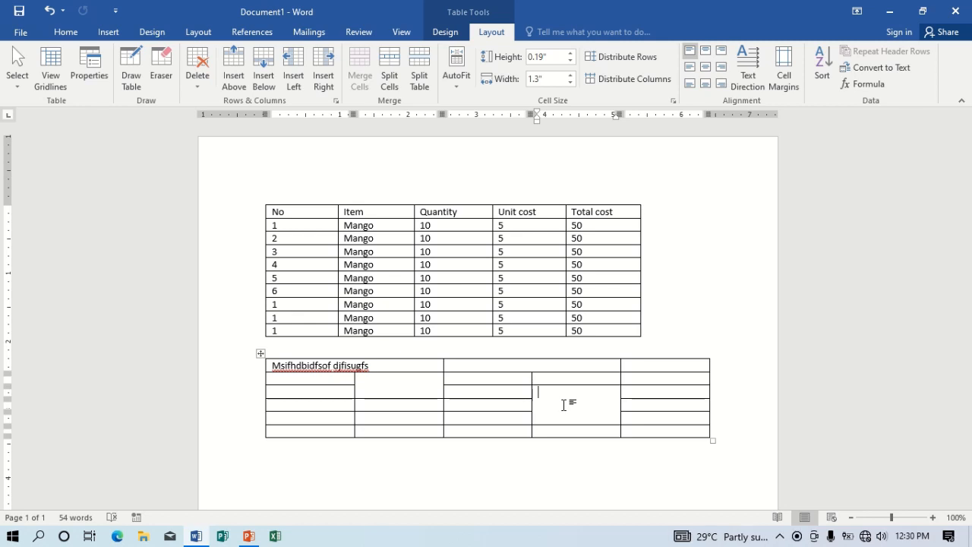
- Select the item table's header row and try a yellow shading on it
click(243, 218)
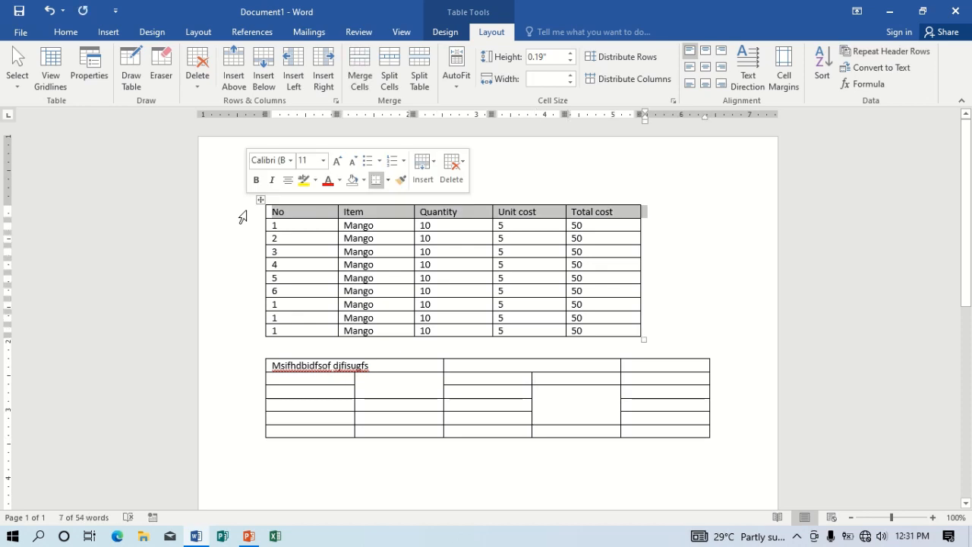
click(384, 213)
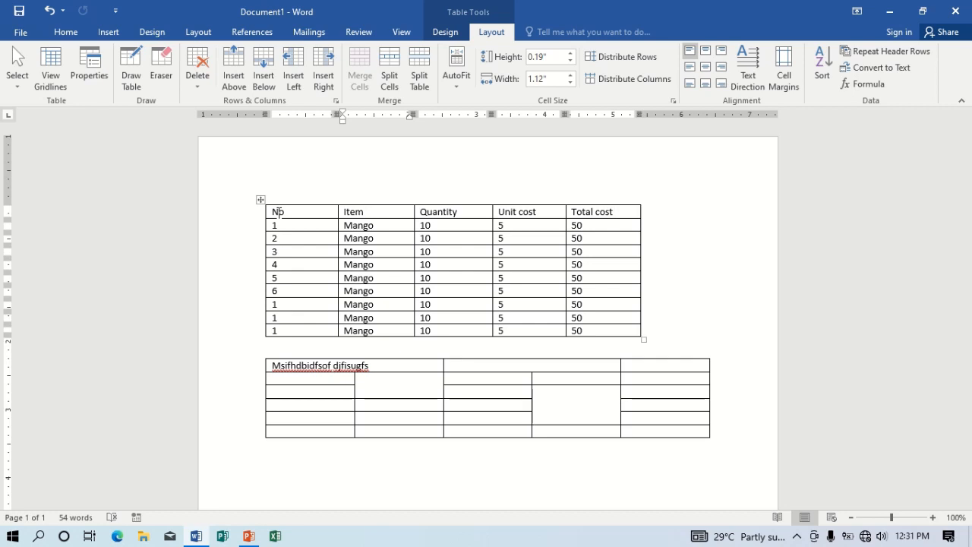
drag(278, 212, 608, 216)
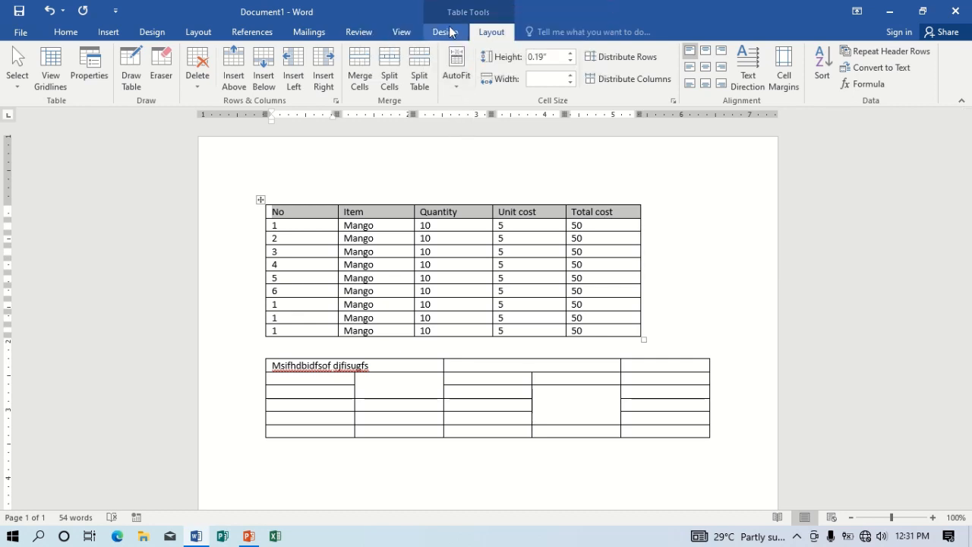
click(446, 32)
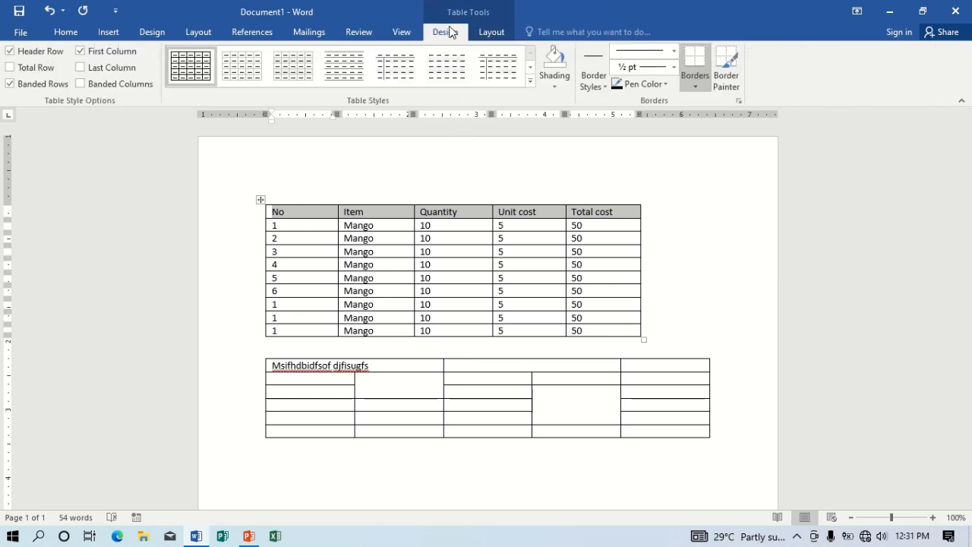
click(556, 86)
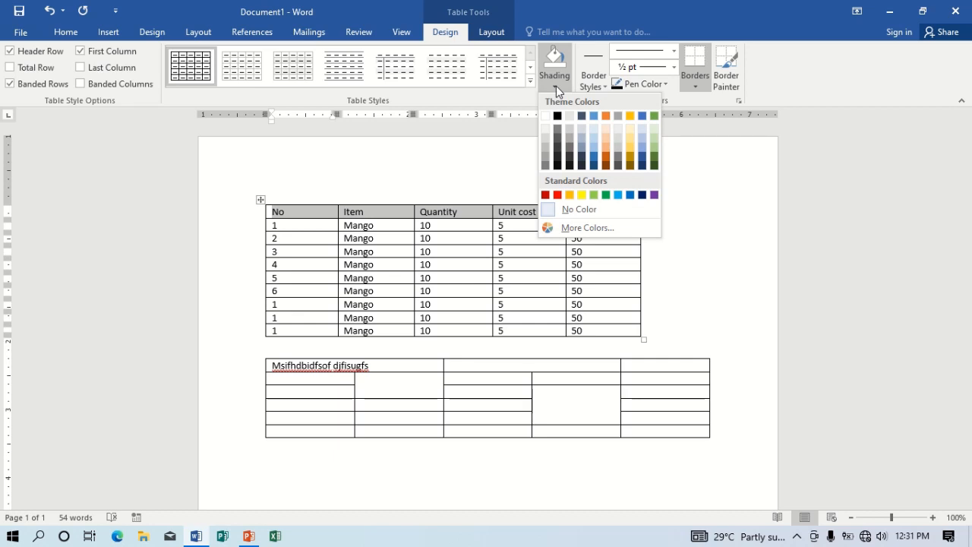
click(583, 195)
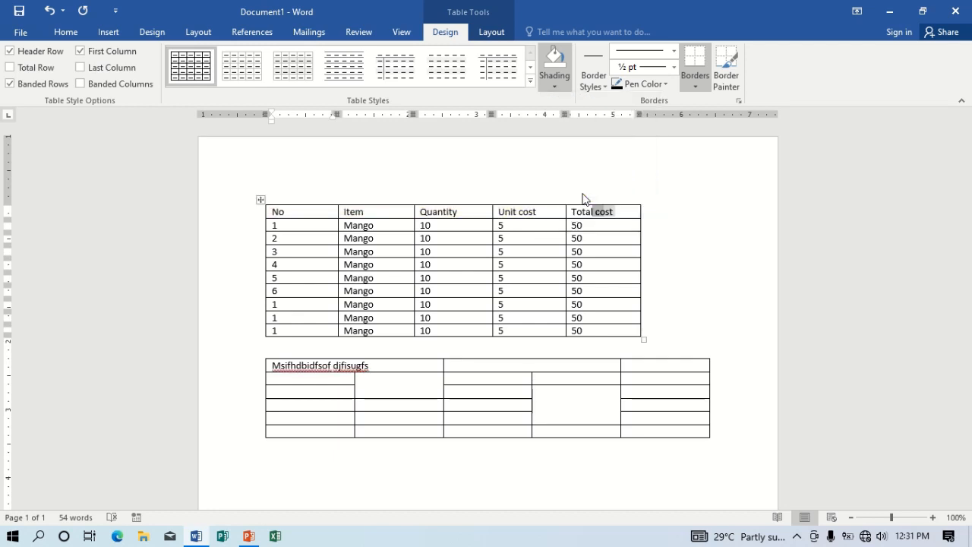
click(606, 269)
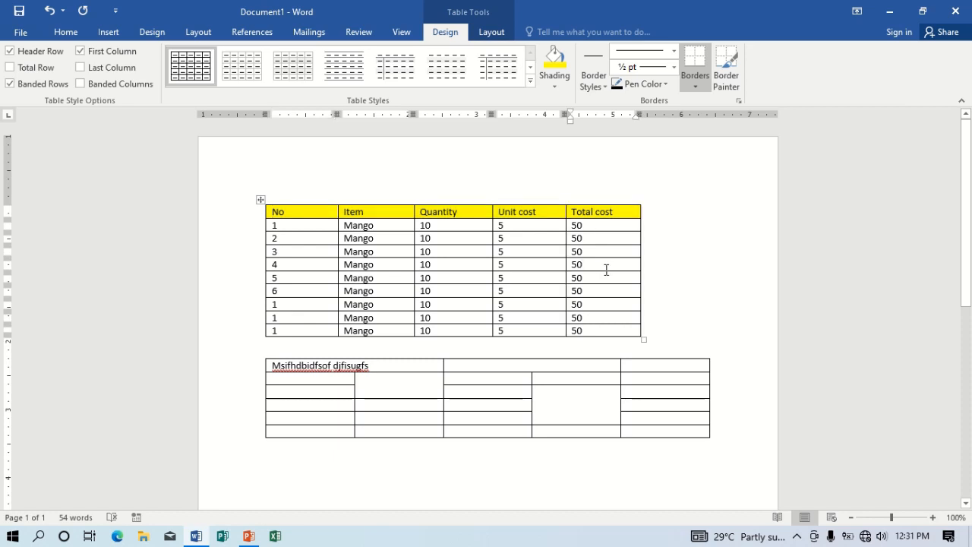
- Remove the yellow and shade the item table's header row orange instead
drag(301, 213, 594, 215)
drag(594, 214, 596, 219)
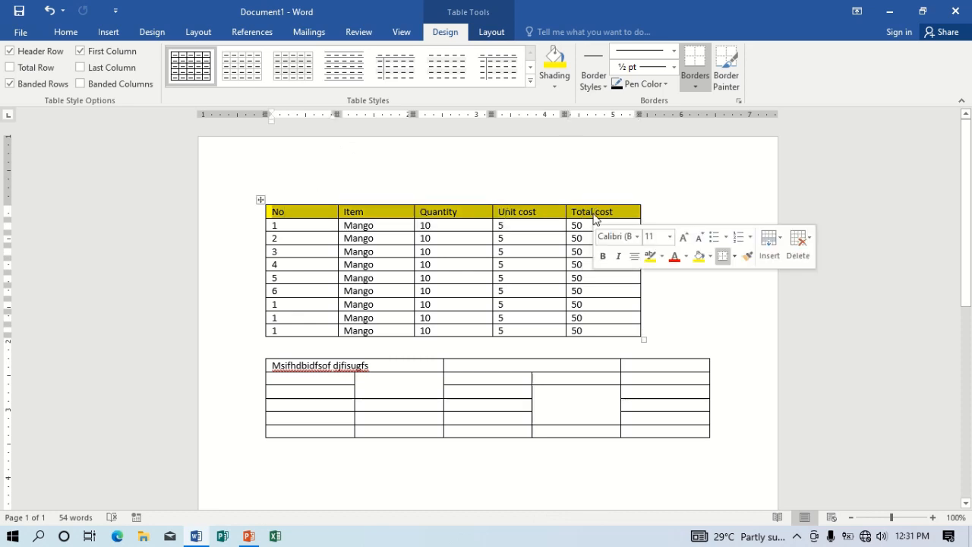
click(560, 82)
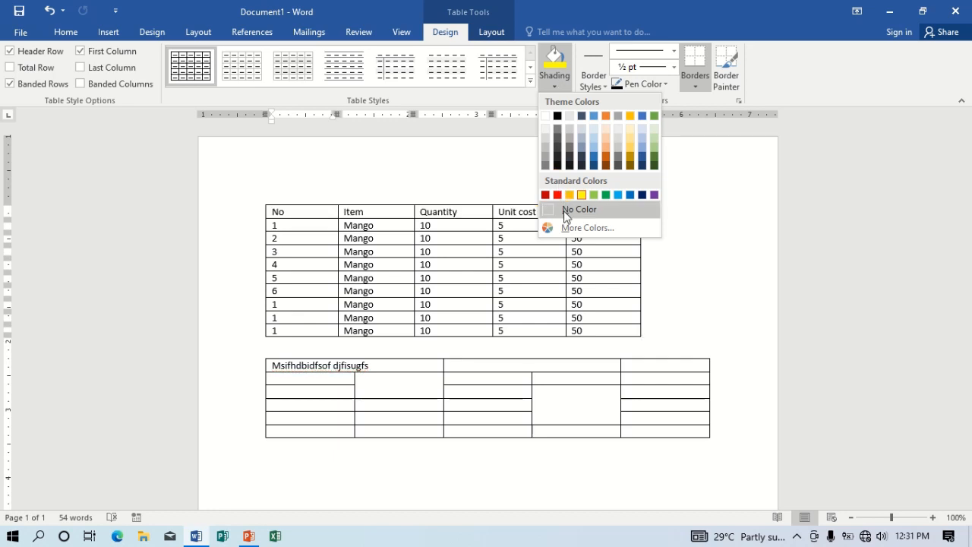
click(565, 216)
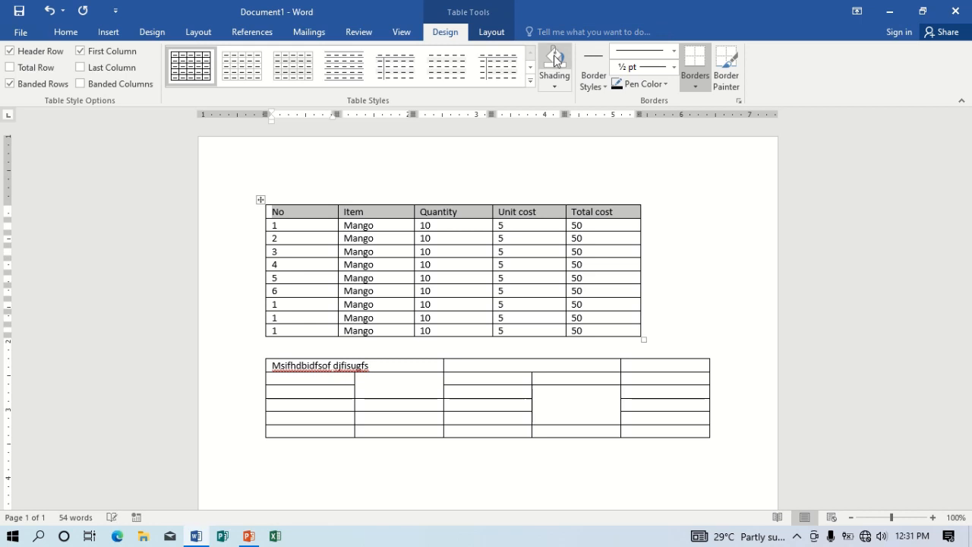
click(555, 79)
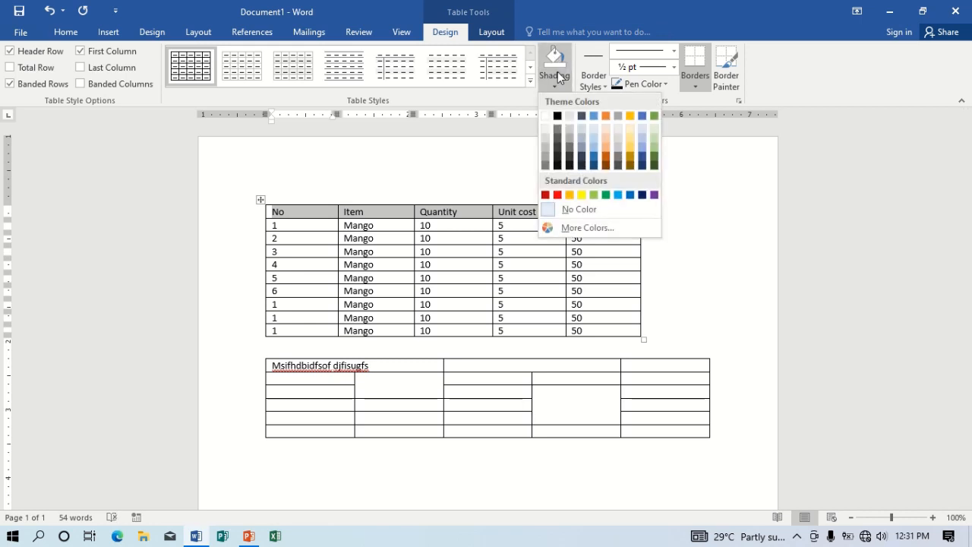
click(606, 116)
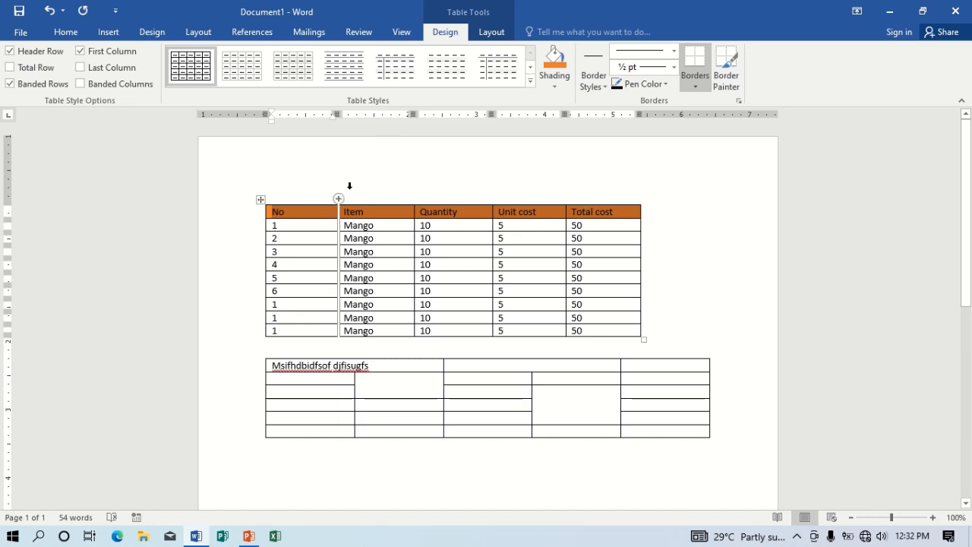
click(258, 199)
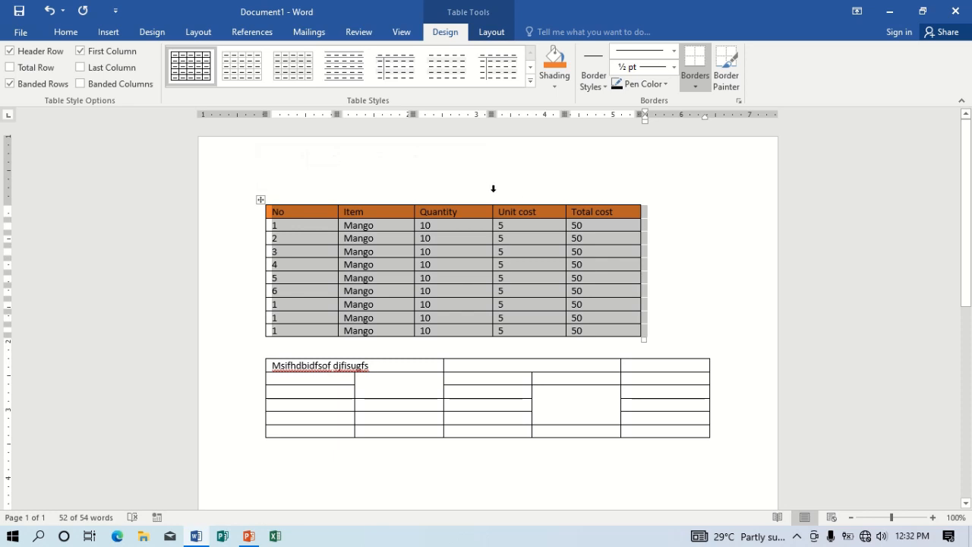
- Type 'Mcvnofg dkfroi' below the second table and add the title 'expenditure list' above the first table
click(295, 464)
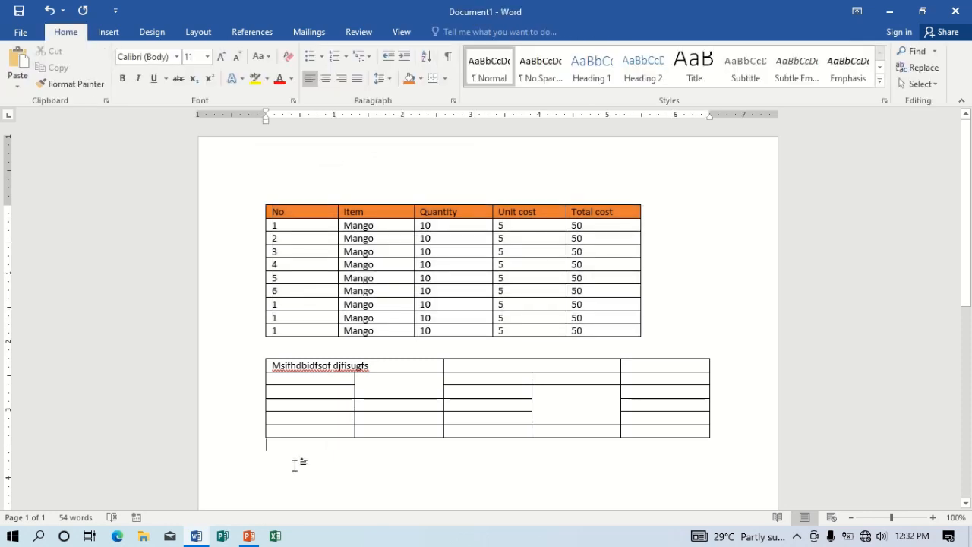
text(Mcvnofg dkfroi)
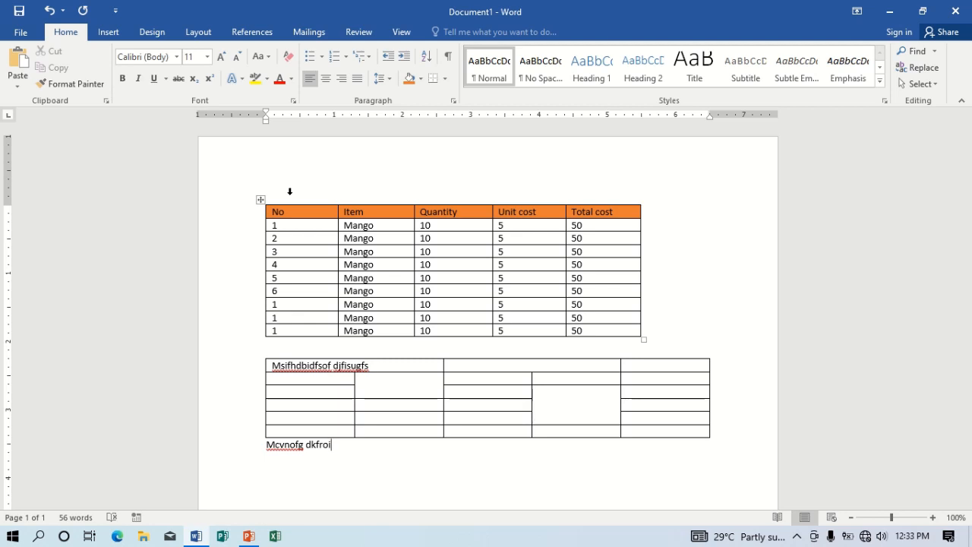
click(233, 221)
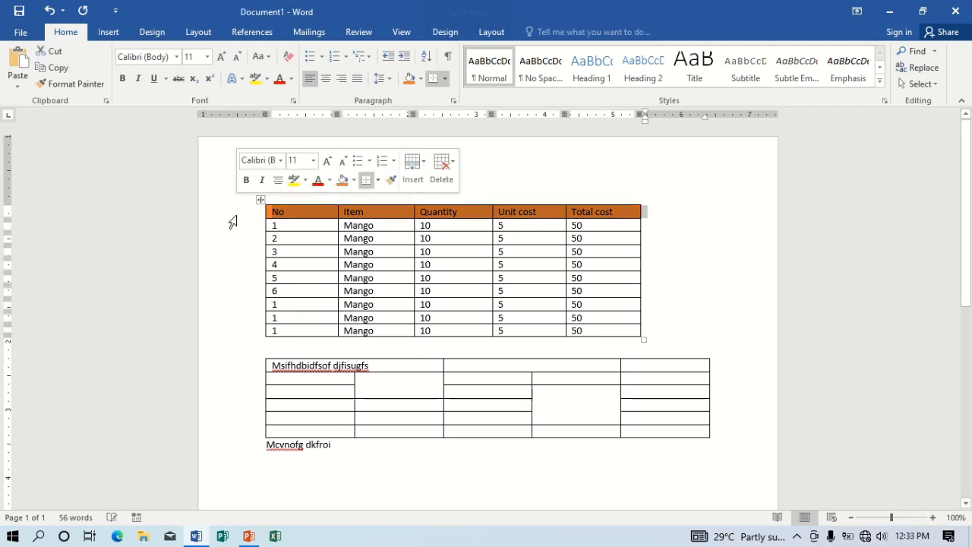
click(497, 37)
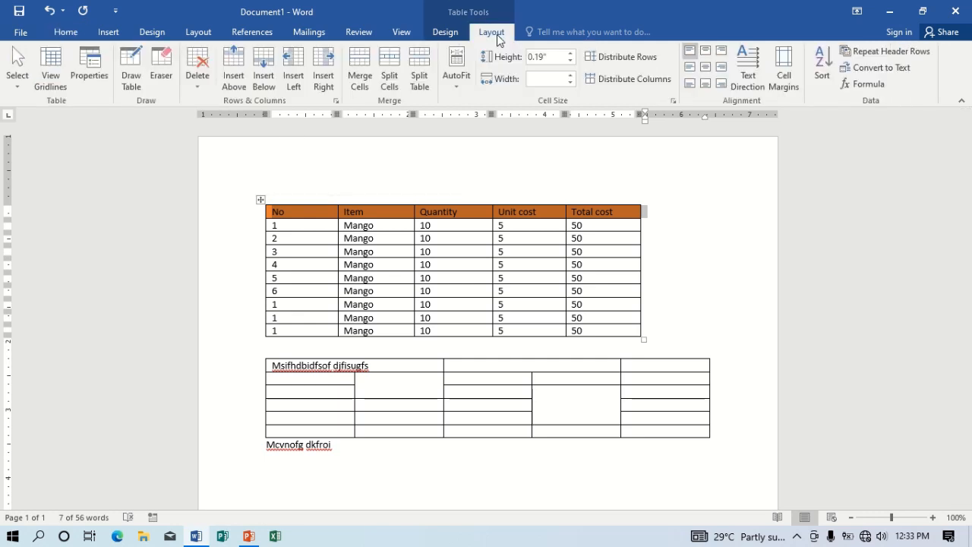
click(424, 65)
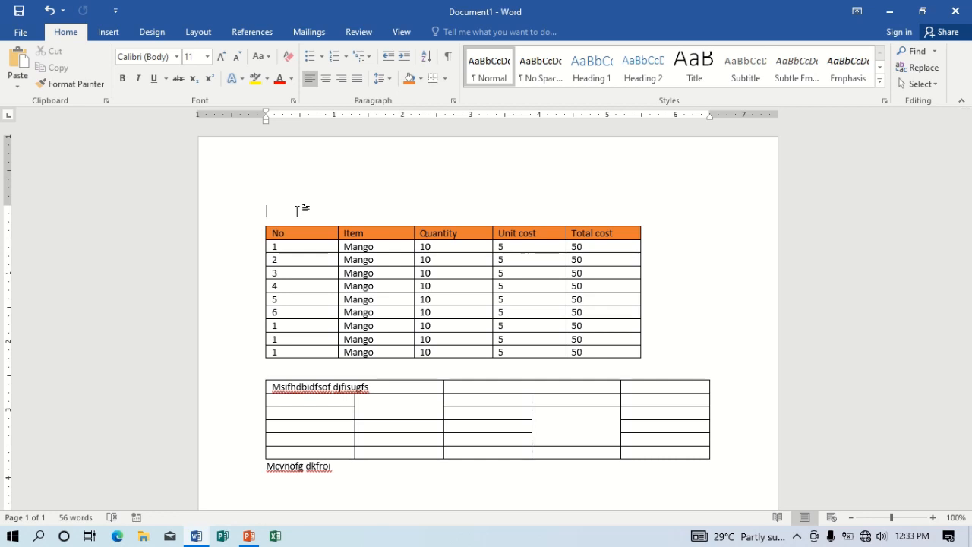
text(expenditure list)
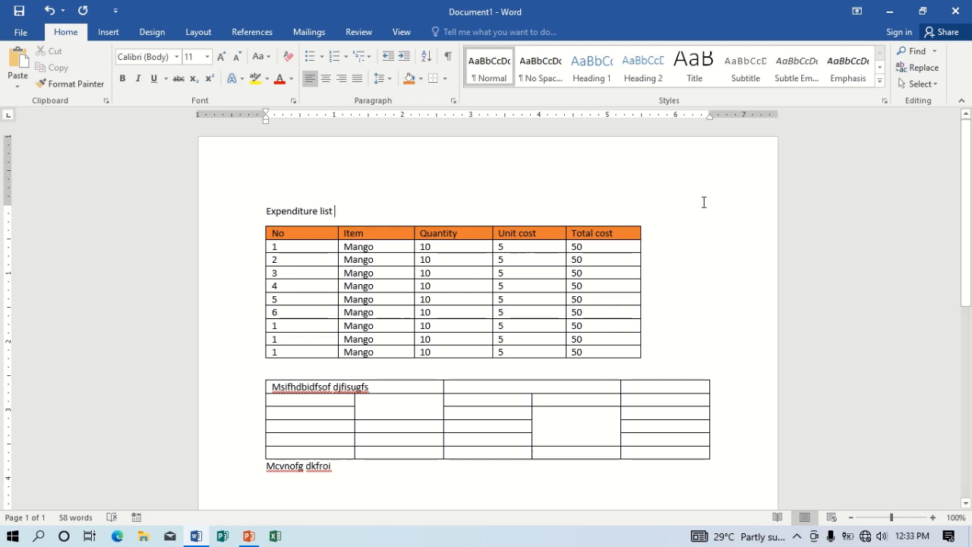
drag(970, 207, 970, 253)
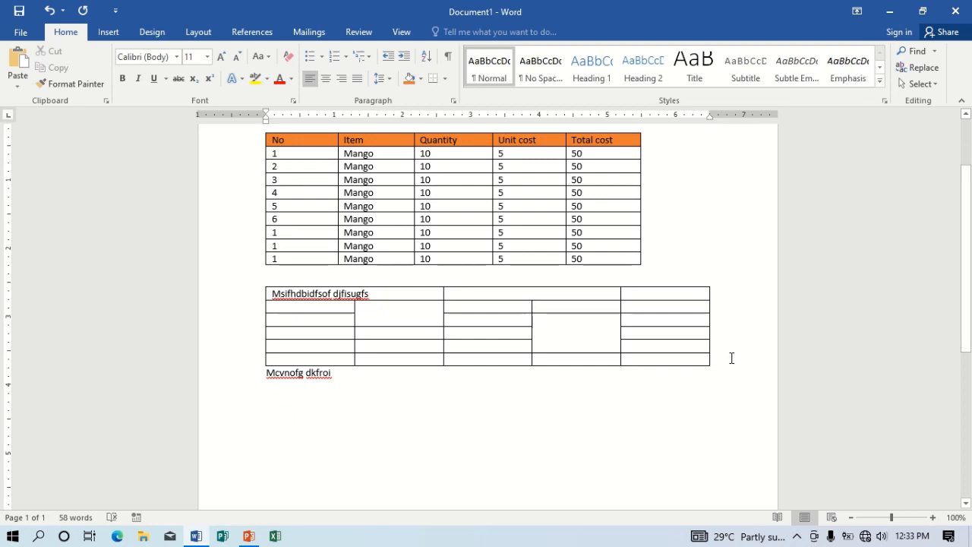
- Split the tall merged fourth-column cell into 1 column and 3 rows
click(569, 326)
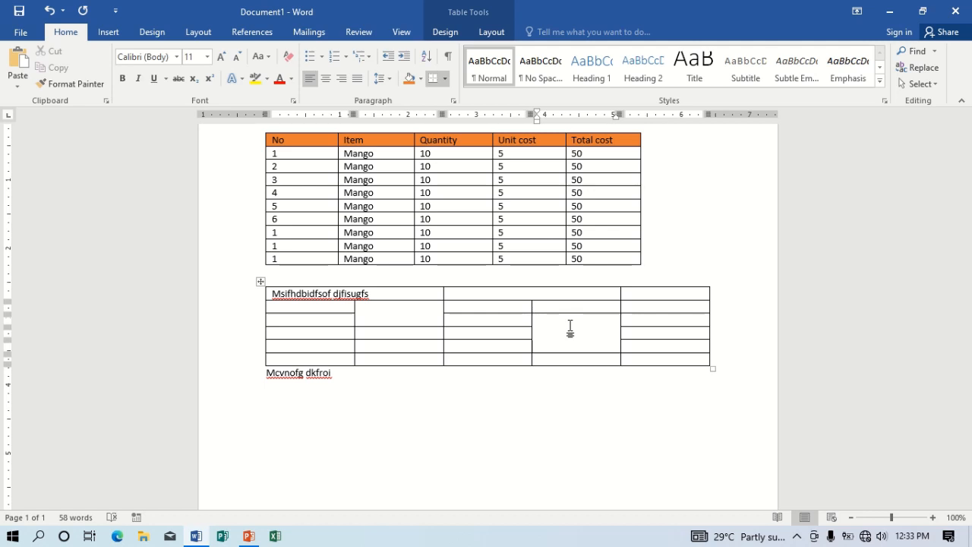
click(489, 37)
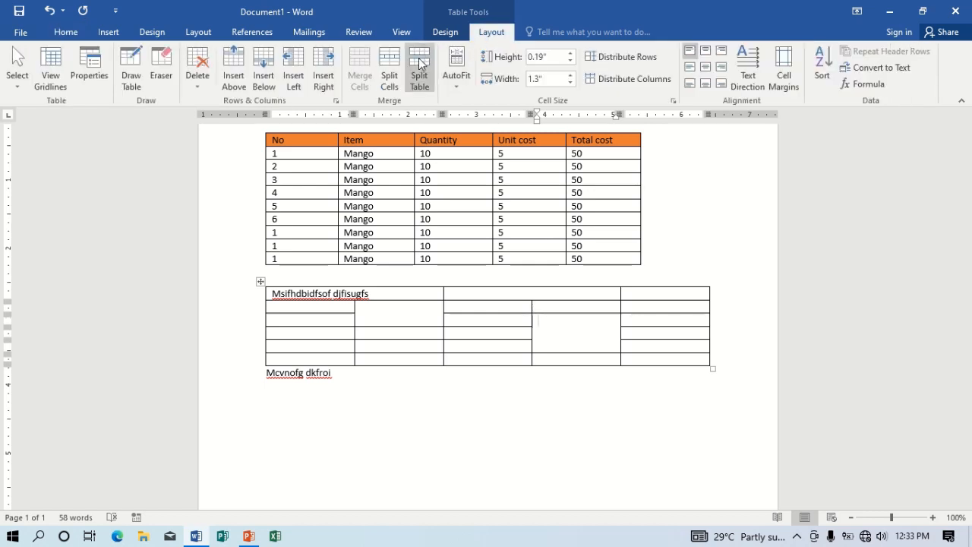
click(387, 61)
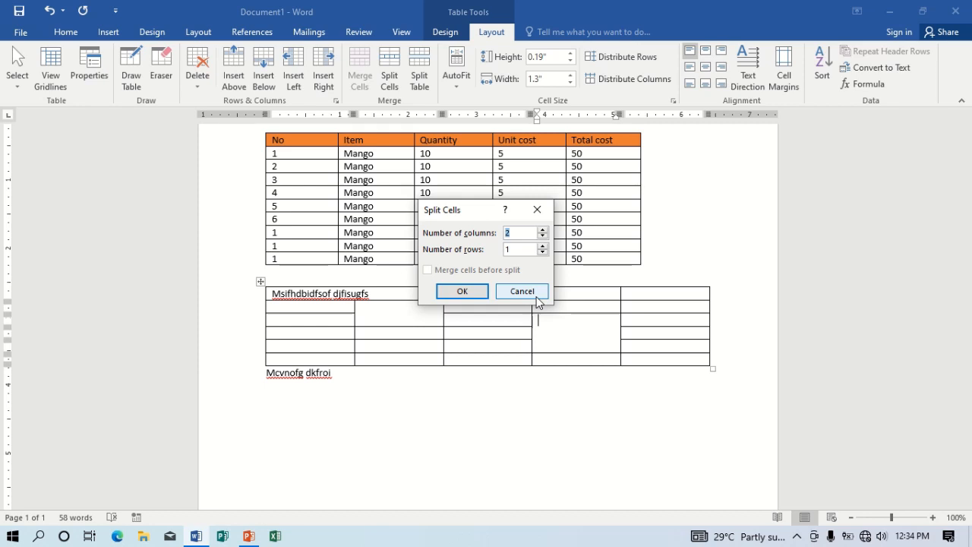
text(1)
double_click(513, 249)
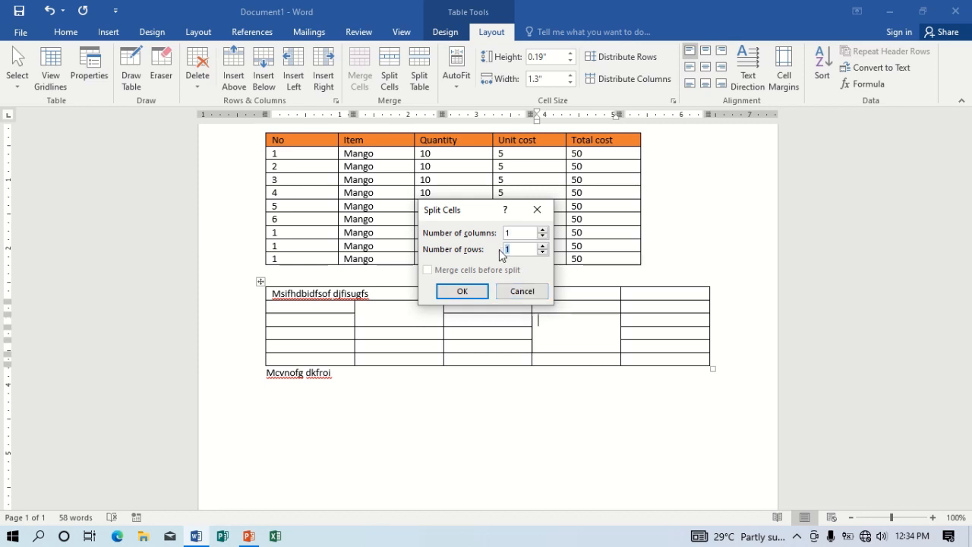
text(3)
click(461, 291)
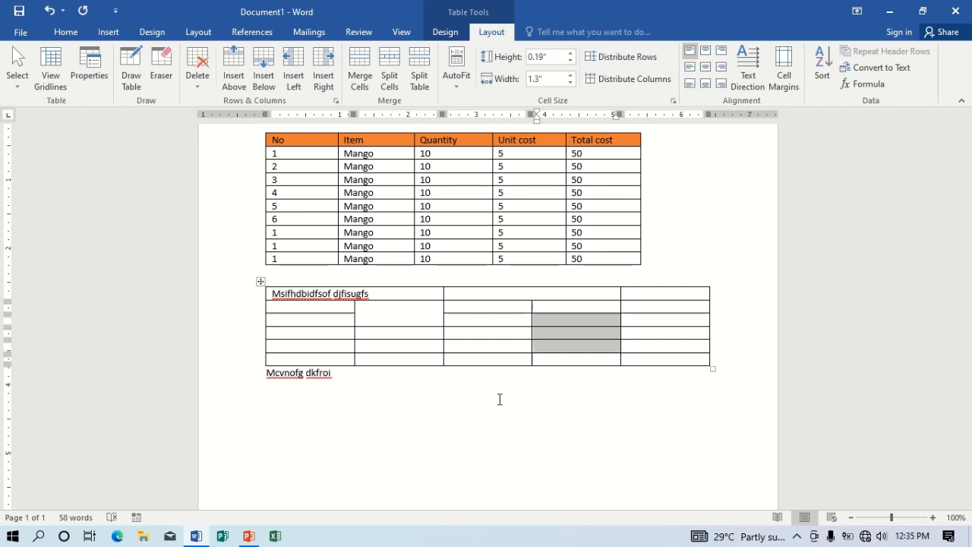
- Type the person's full name on a new line below the 'Mcvnofg dkfroi' text
click(392, 421)
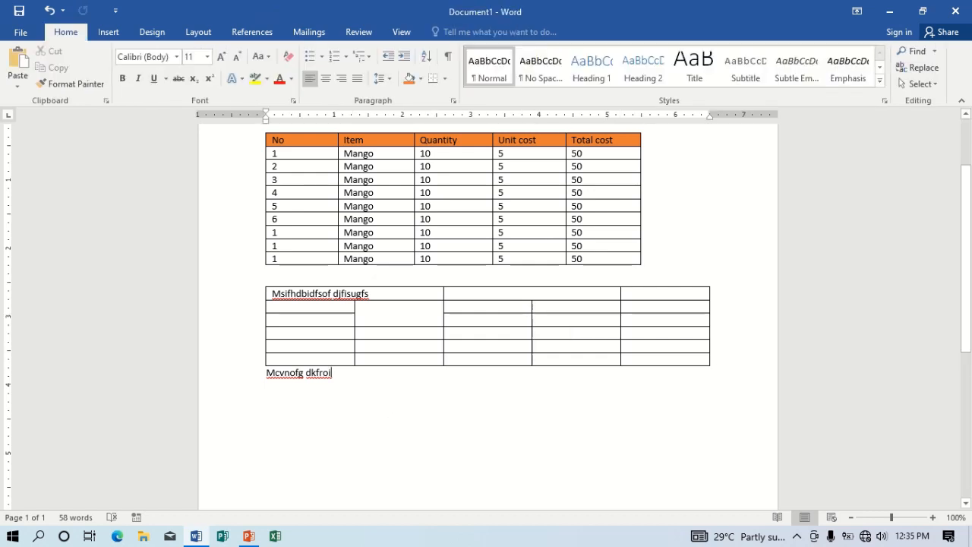
key(Return)
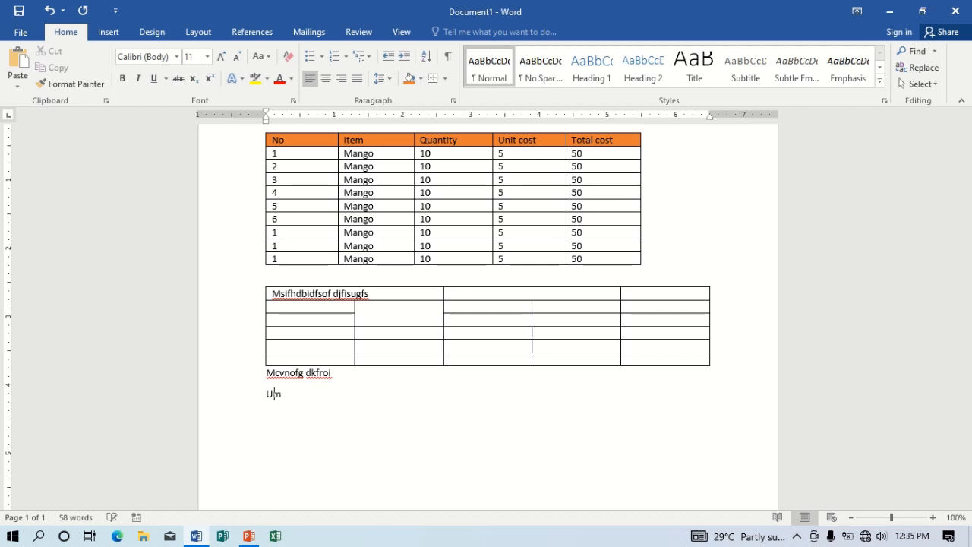
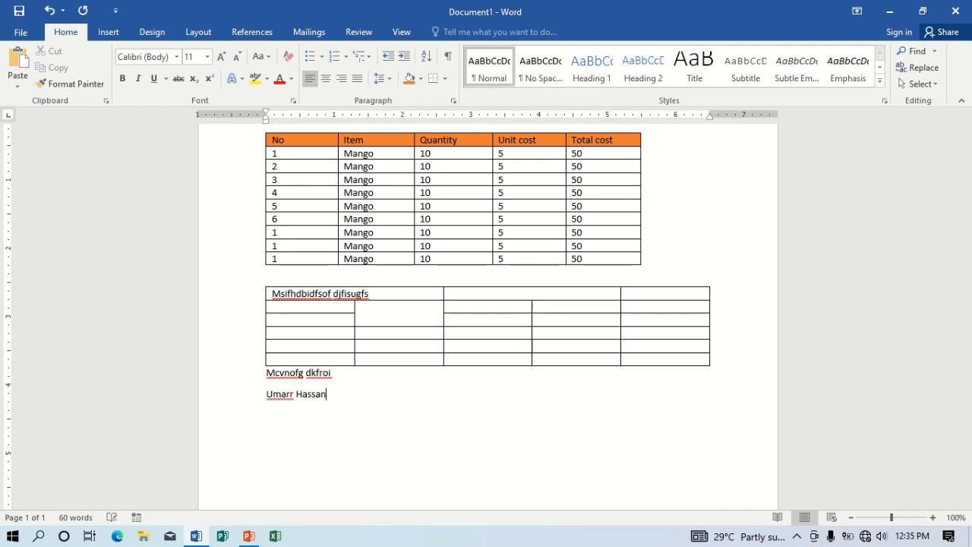